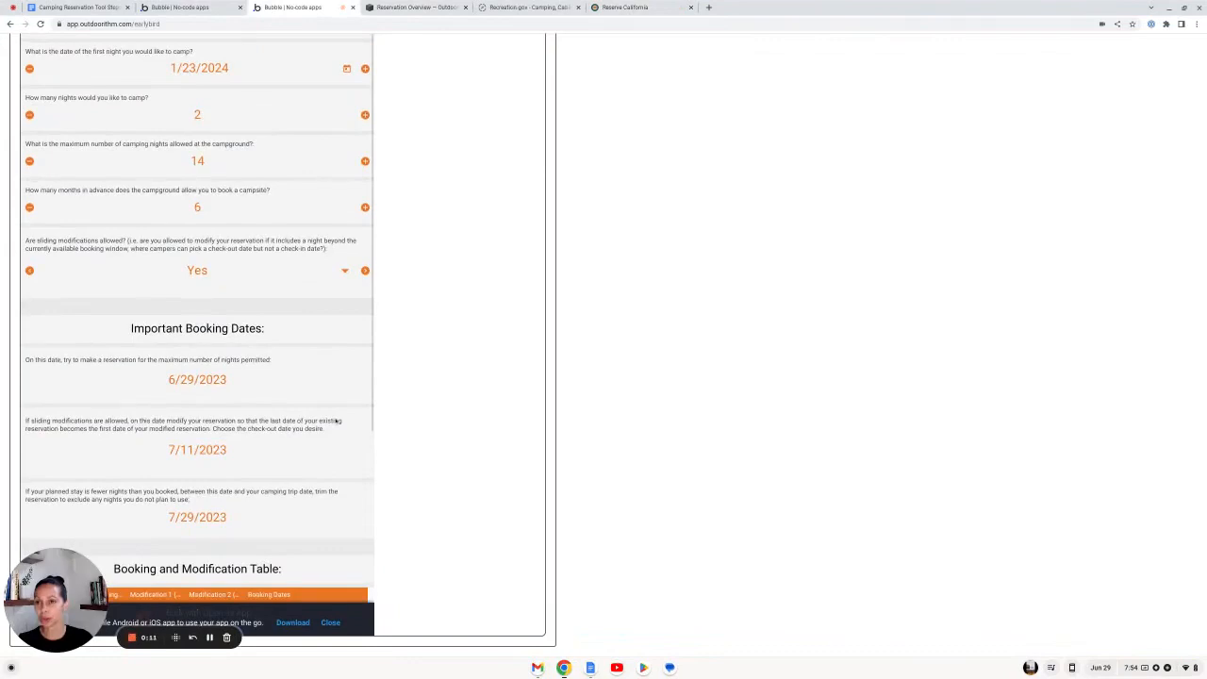
Step: Review the Important Booking Dates and Booking and Modification Table, then switch to ReserveCalifornia
scroll(340, 417, "down", 3)
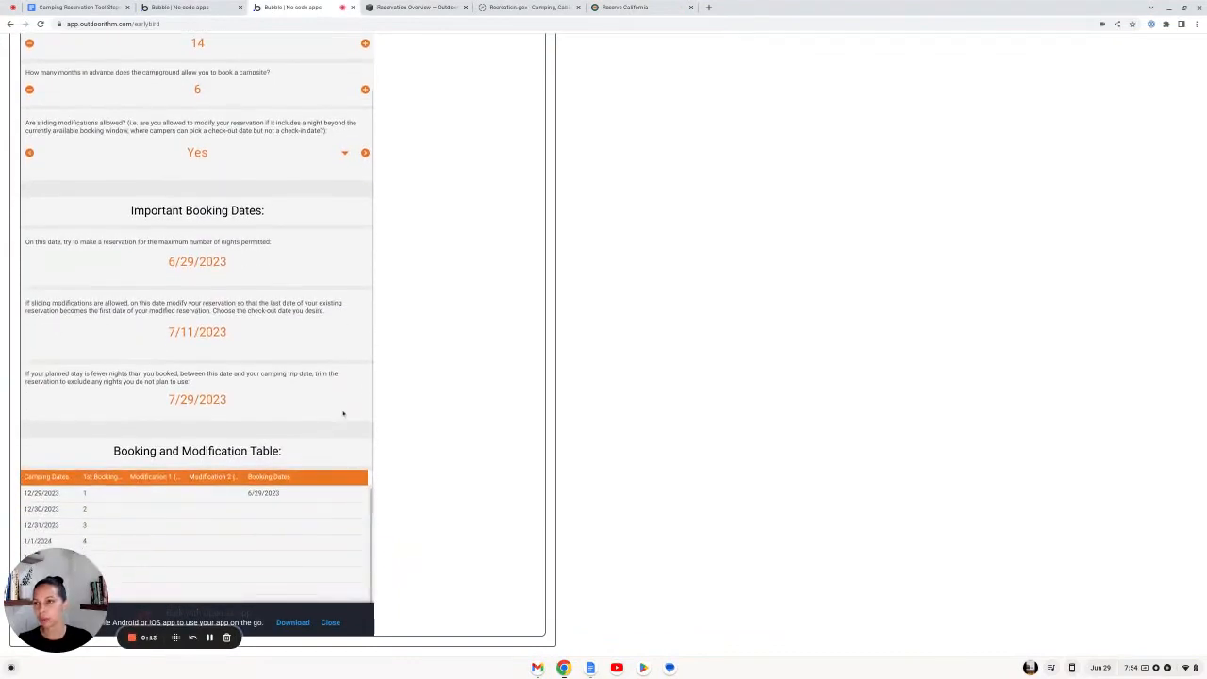
scroll(344, 413, "down", 1)
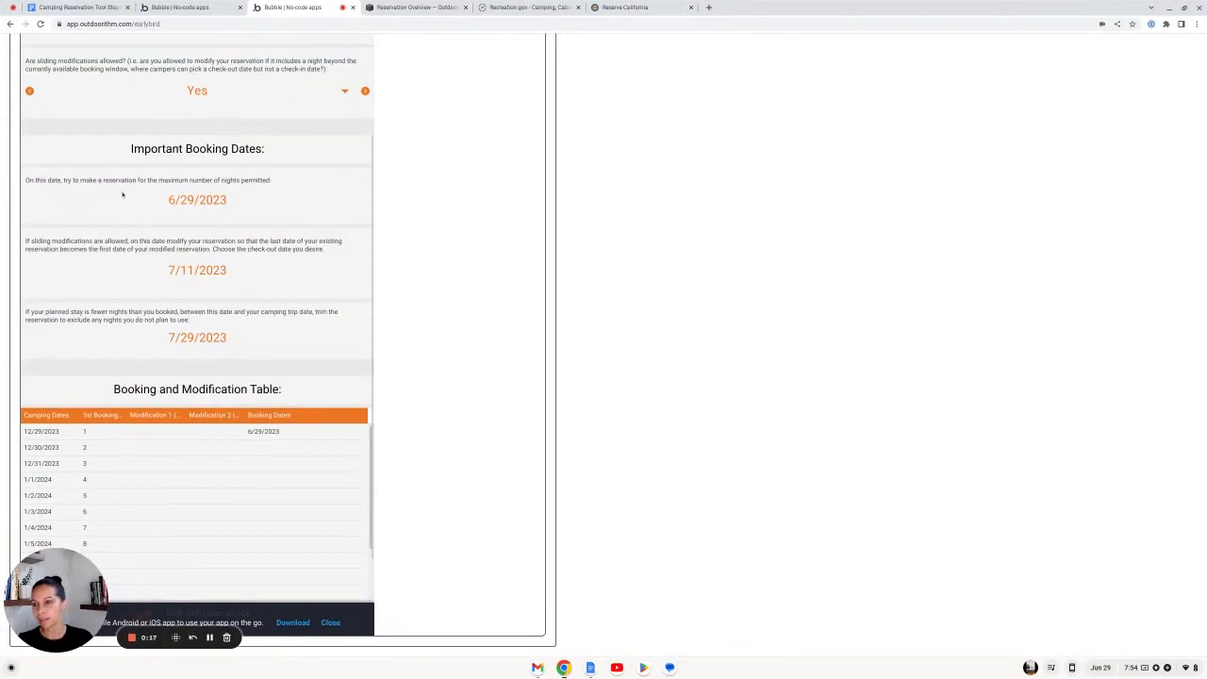
scroll(300, 253, "up", 3)
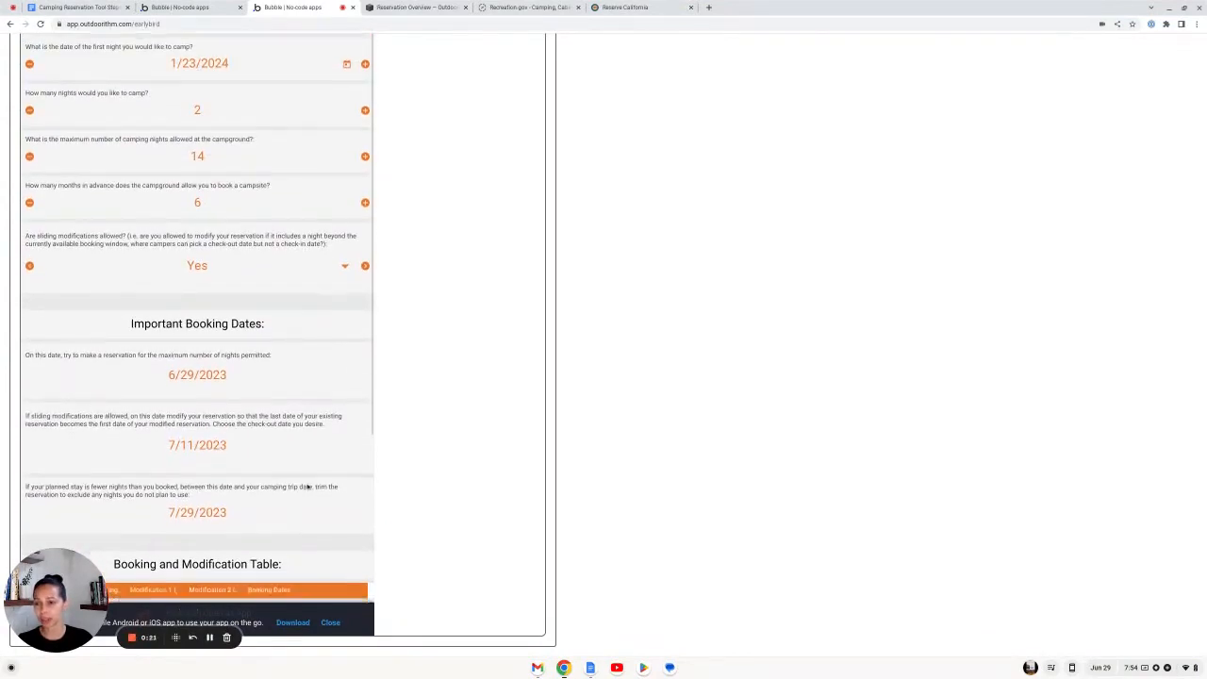
scroll(309, 487, "down", 4)
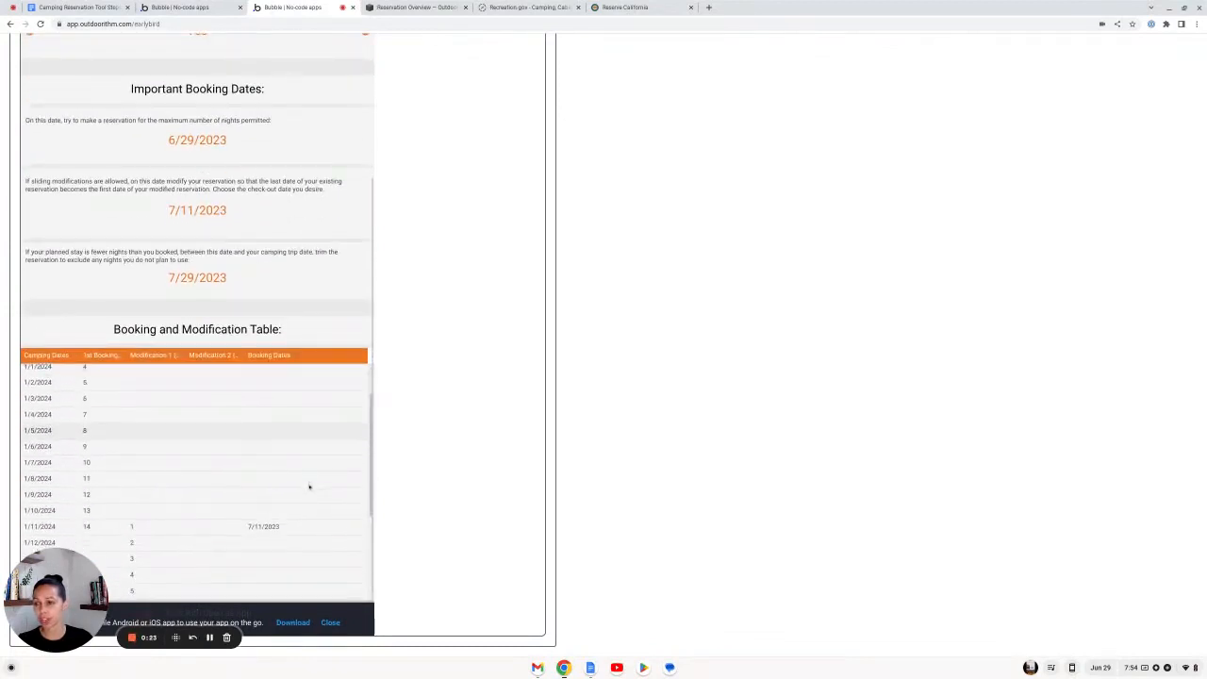
scroll(309, 487, "up", 1)
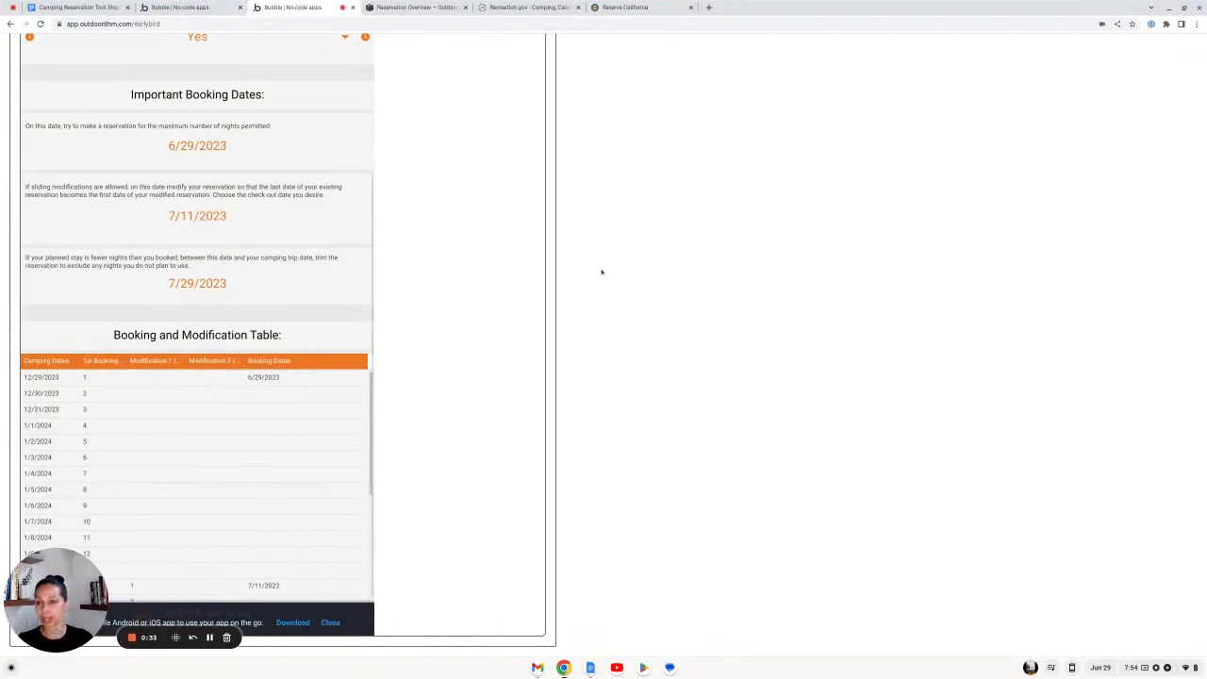
left_click(630, 6)
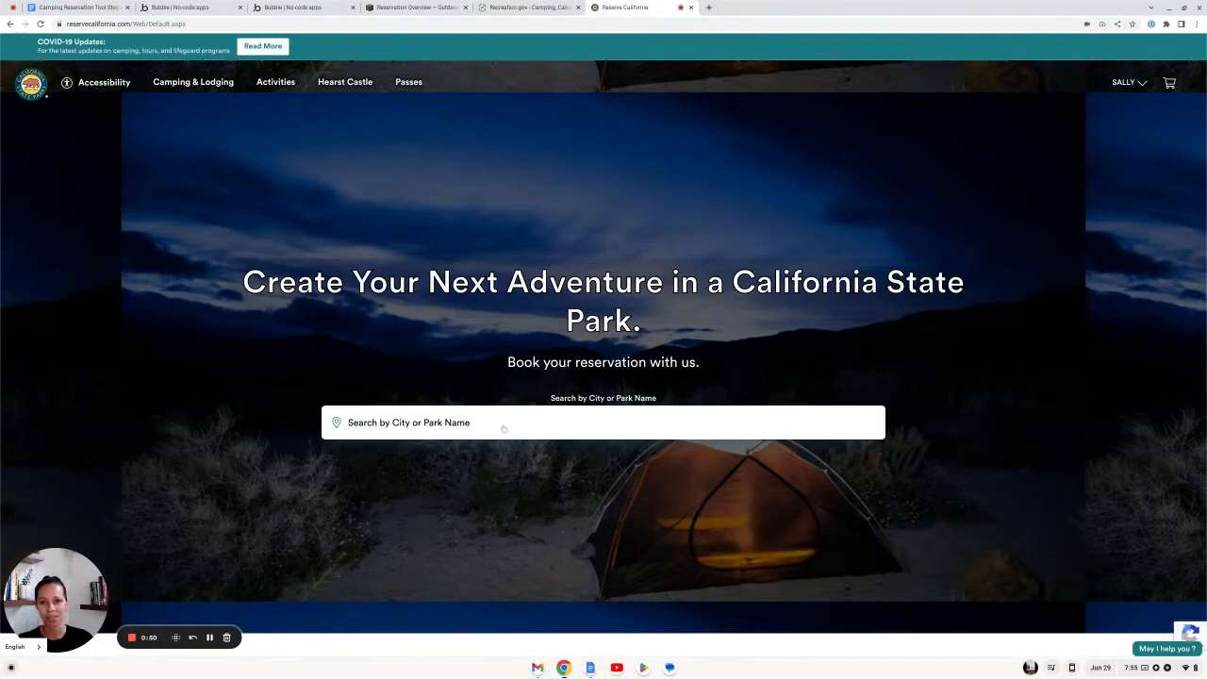
Step: Pick Bothe-Napa Valley SP from recent parks, then go back to the calculator's booking dates
left_click(433, 430)
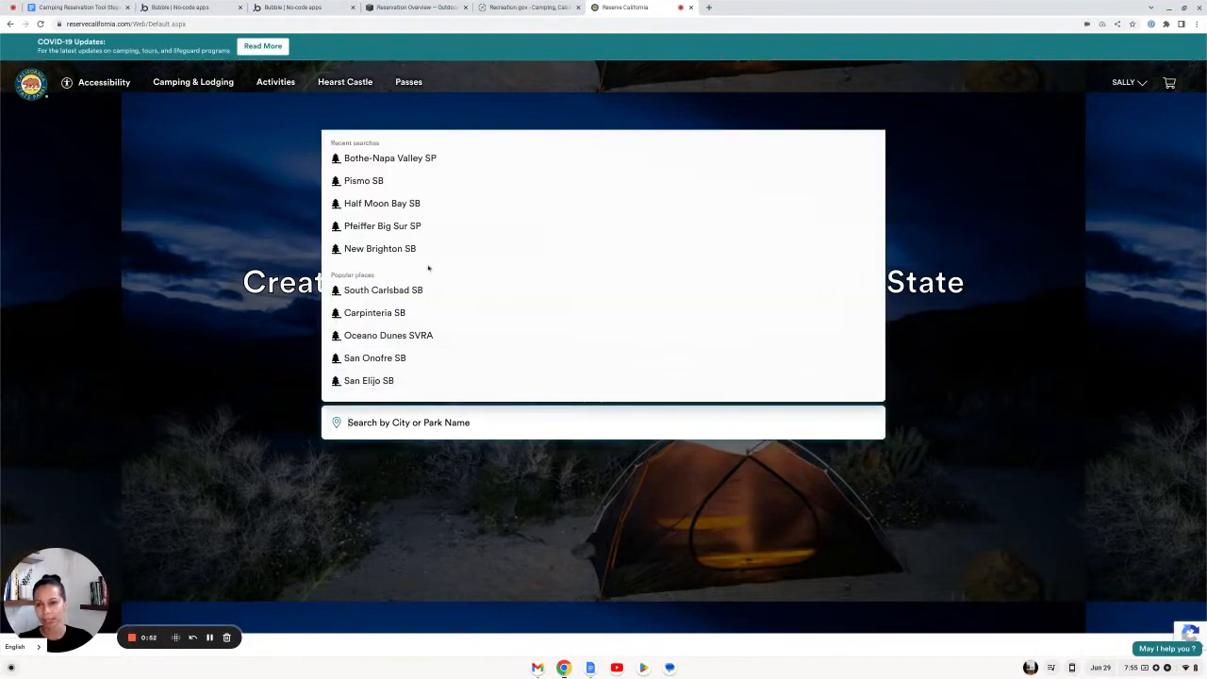
left_click(433, 158)
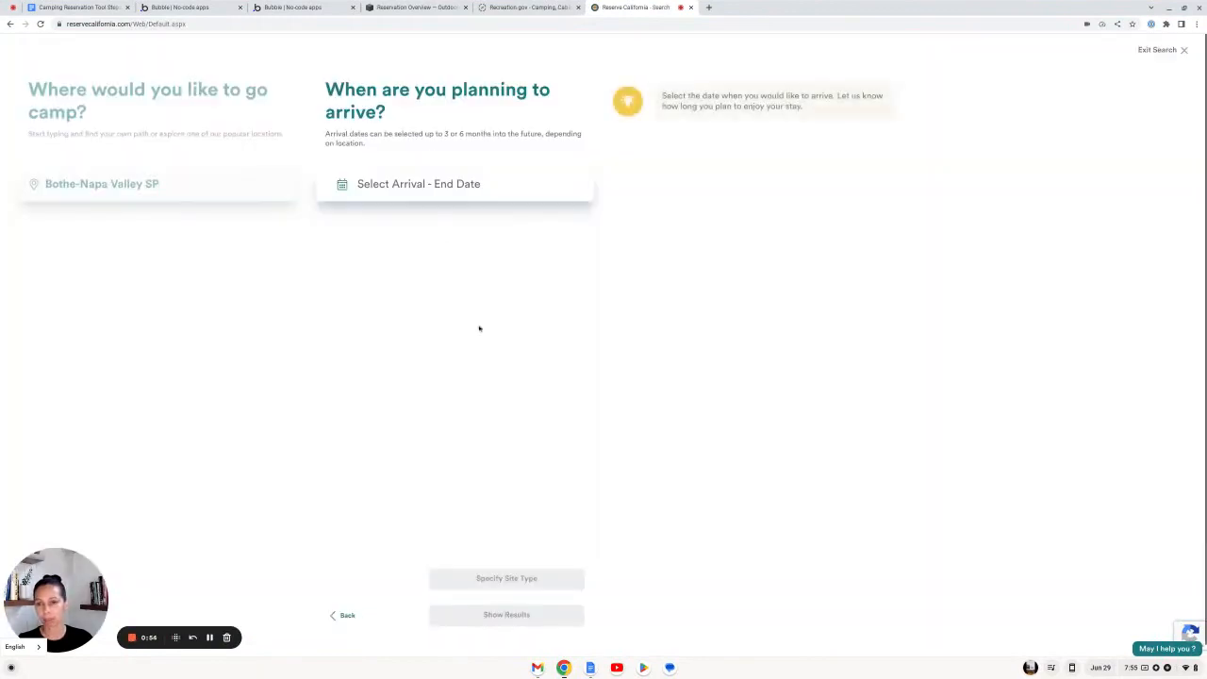
left_click(282, 7)
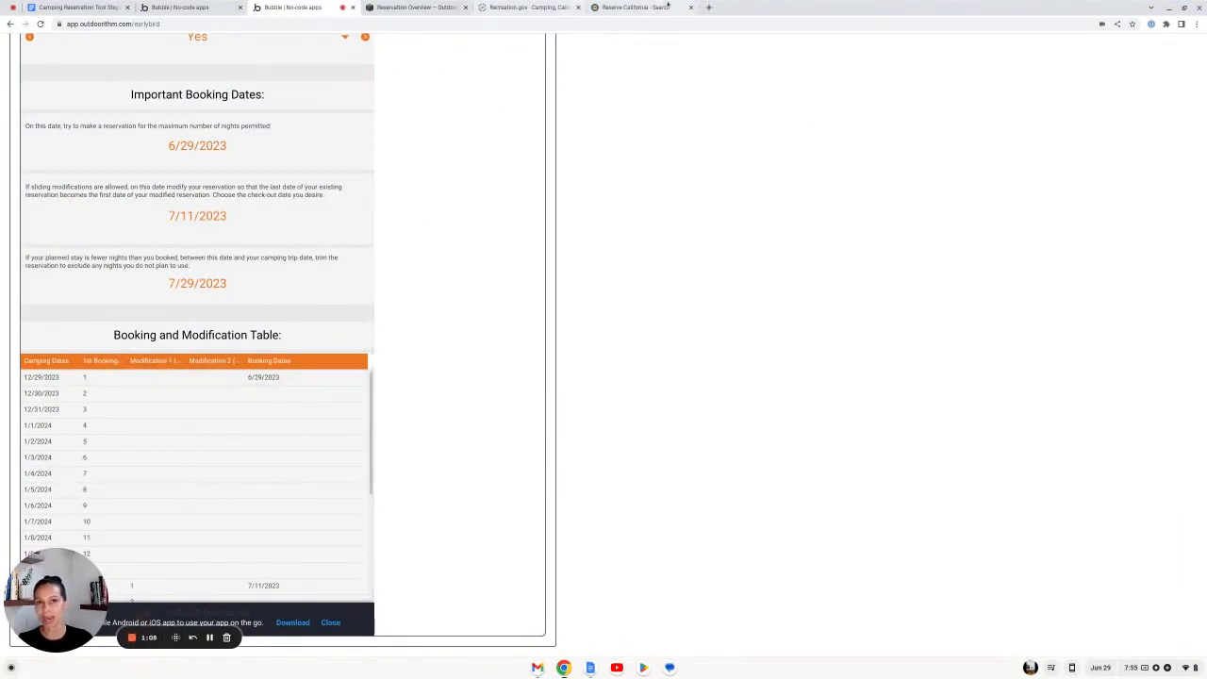
Step: Set the stay dates to Thu Dec 28 – Thu Jan 11 (14 nights)
left_click(636, 9)
left_click(441, 184)
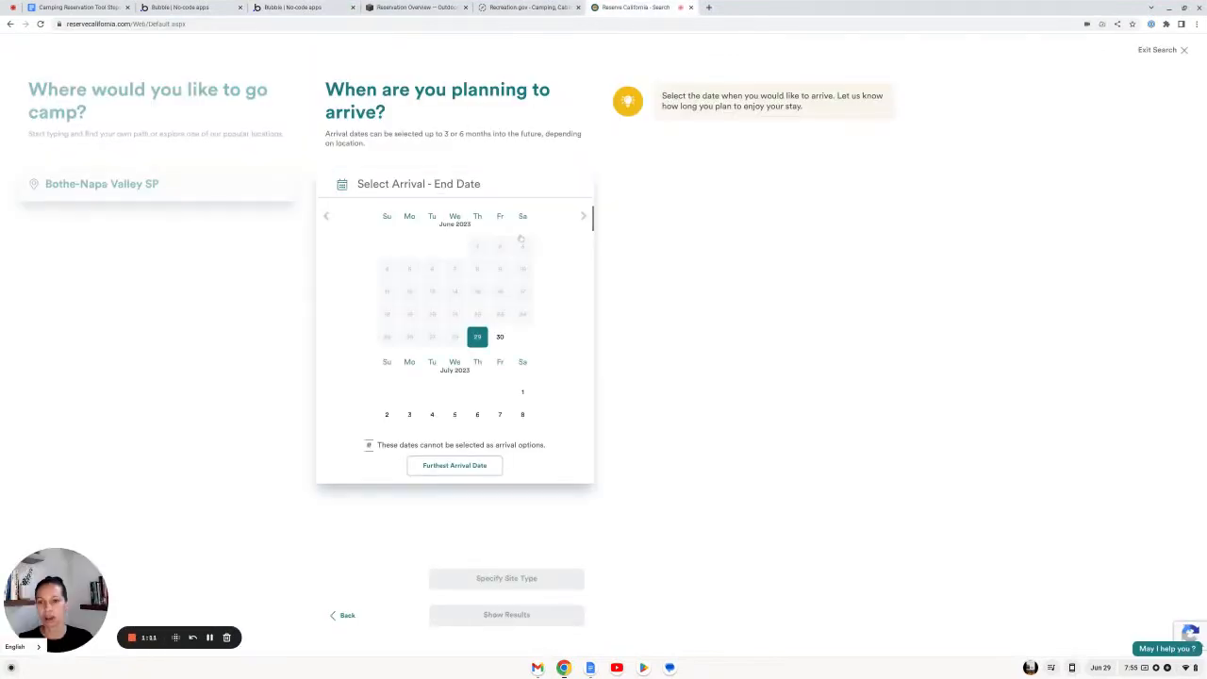
left_click(584, 216)
left_click(584, 216)
left_click(584, 216)
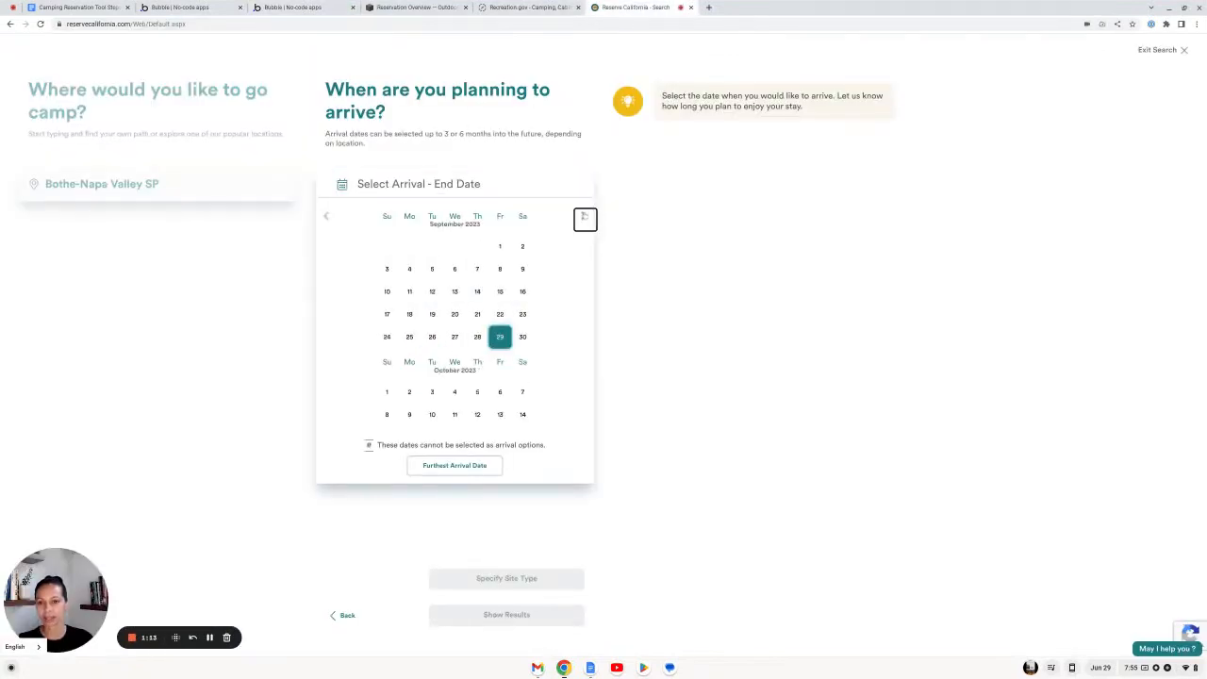
left_click(584, 216)
left_click(584, 216)
left_click(584, 216)
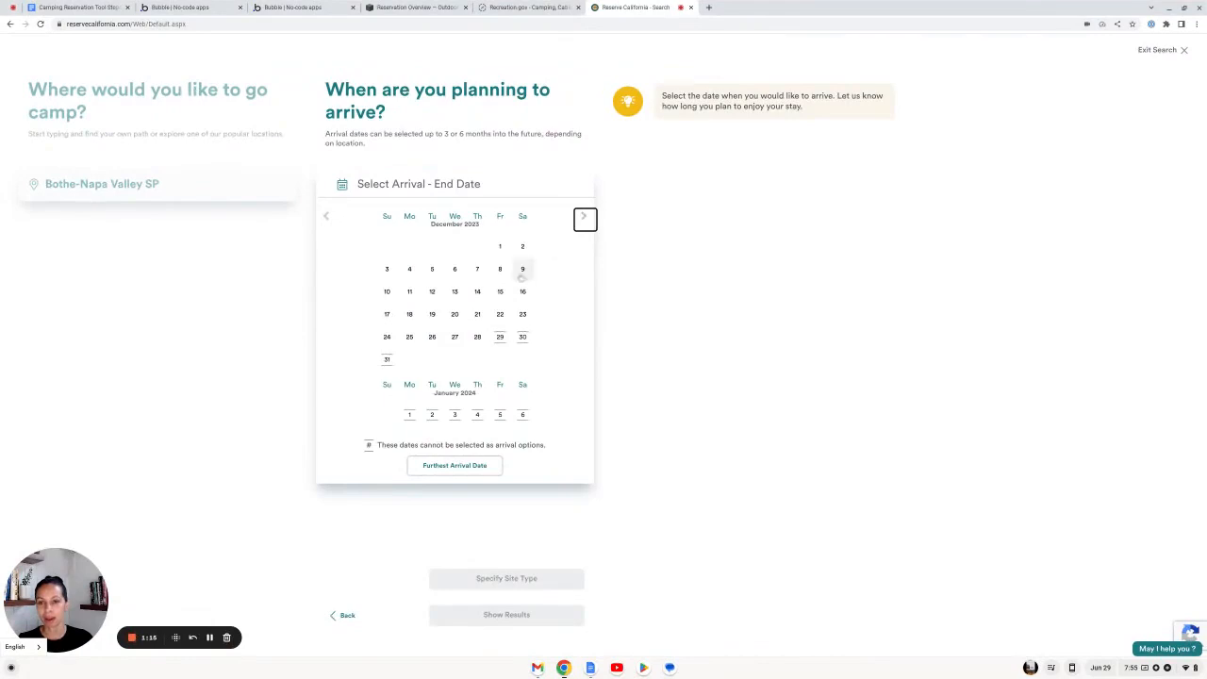
left_click(477, 338)
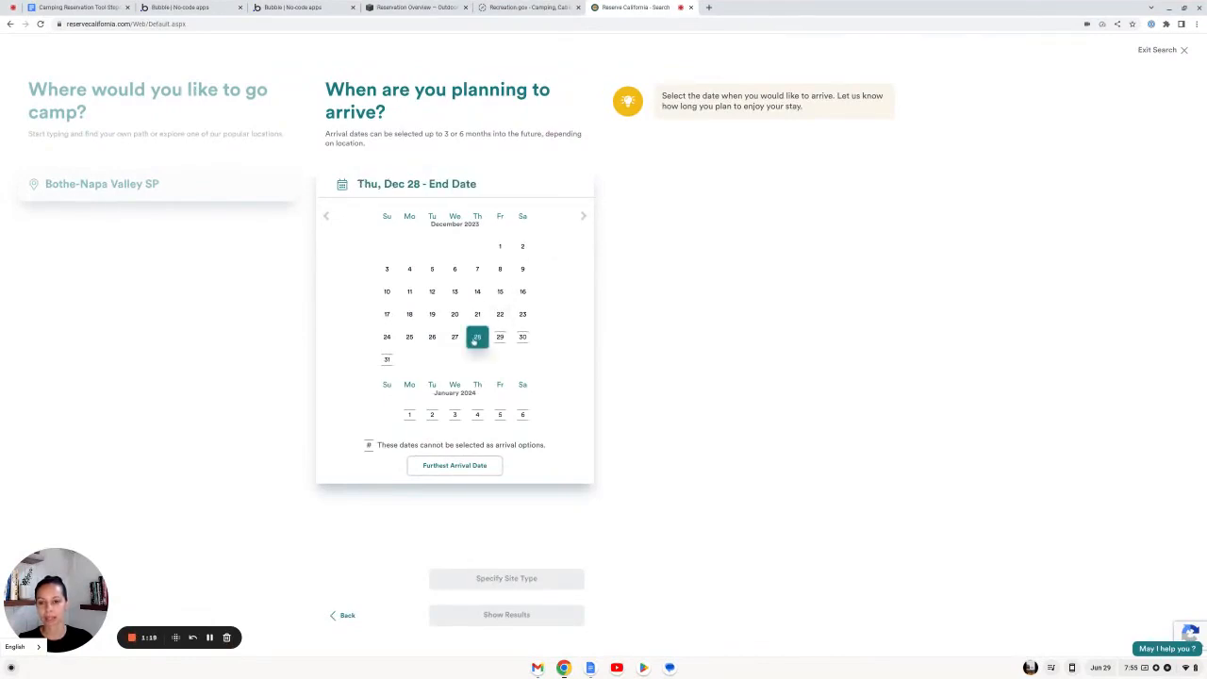
scroll(490, 387, "down", 1)
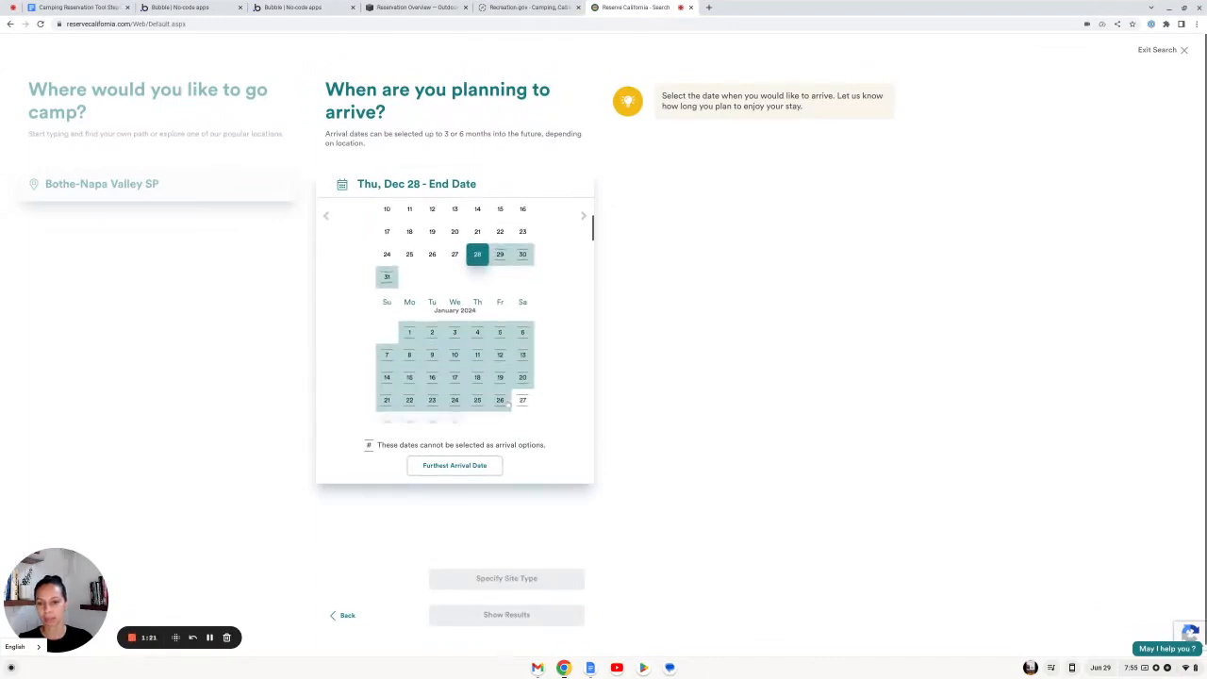
left_click(477, 354)
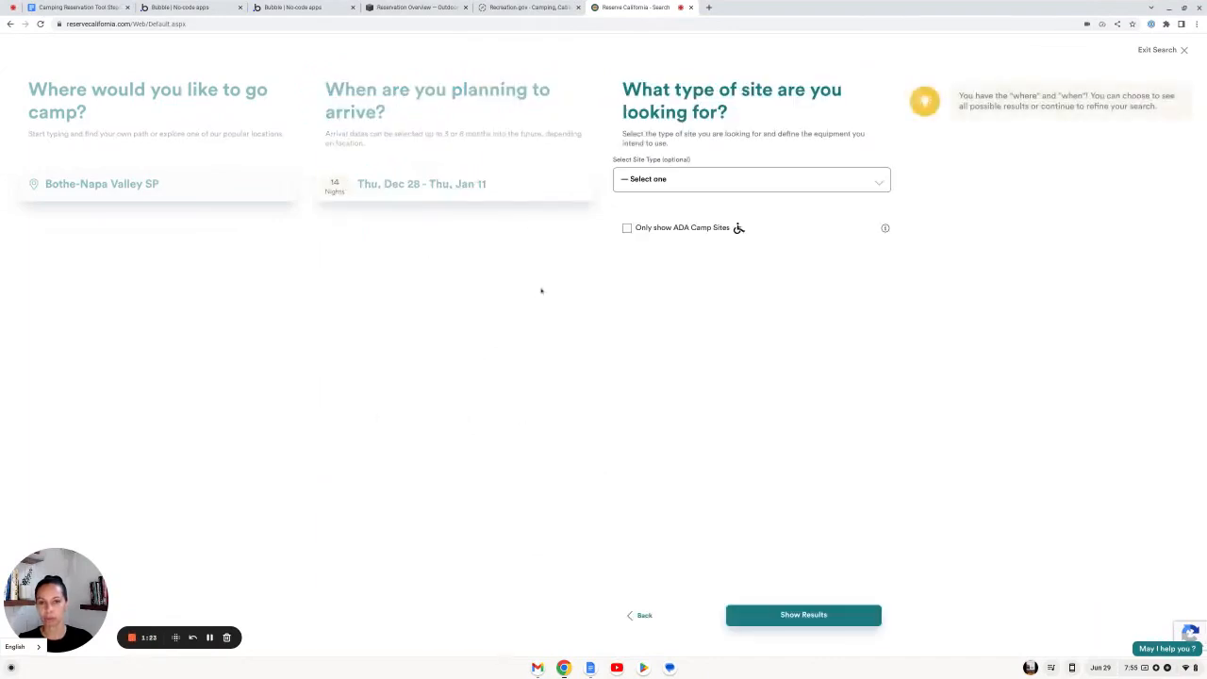
Step: Choose Camping as the site type and show the search results
left_click(666, 186)
left_click(664, 221)
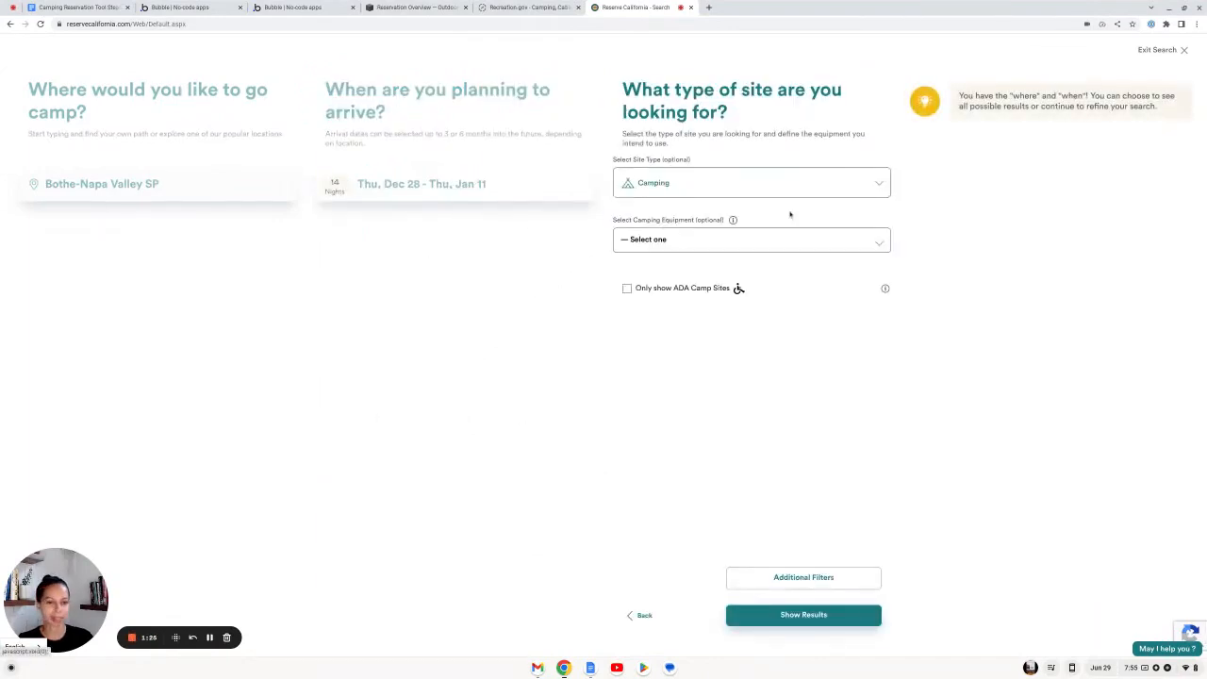
left_click(790, 617)
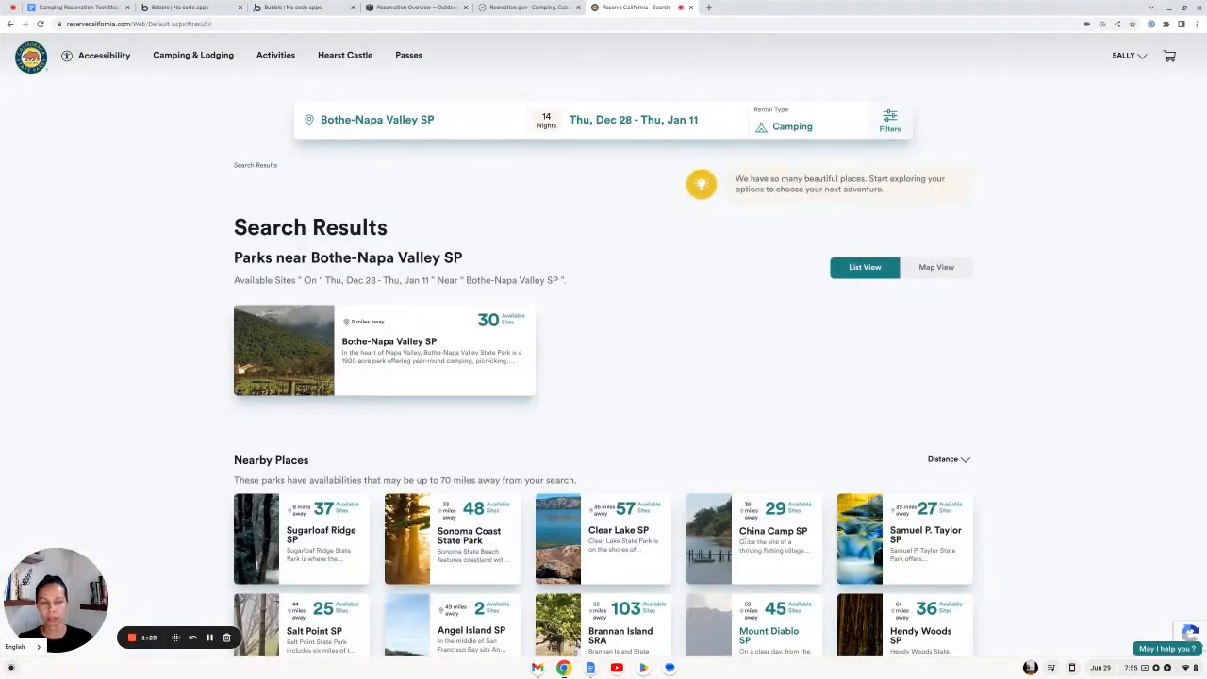
Step: Open Bothe-Napa Valley SP, then Ritchey Creek Campground's availability, and switch to Full Grid
left_click(415, 346)
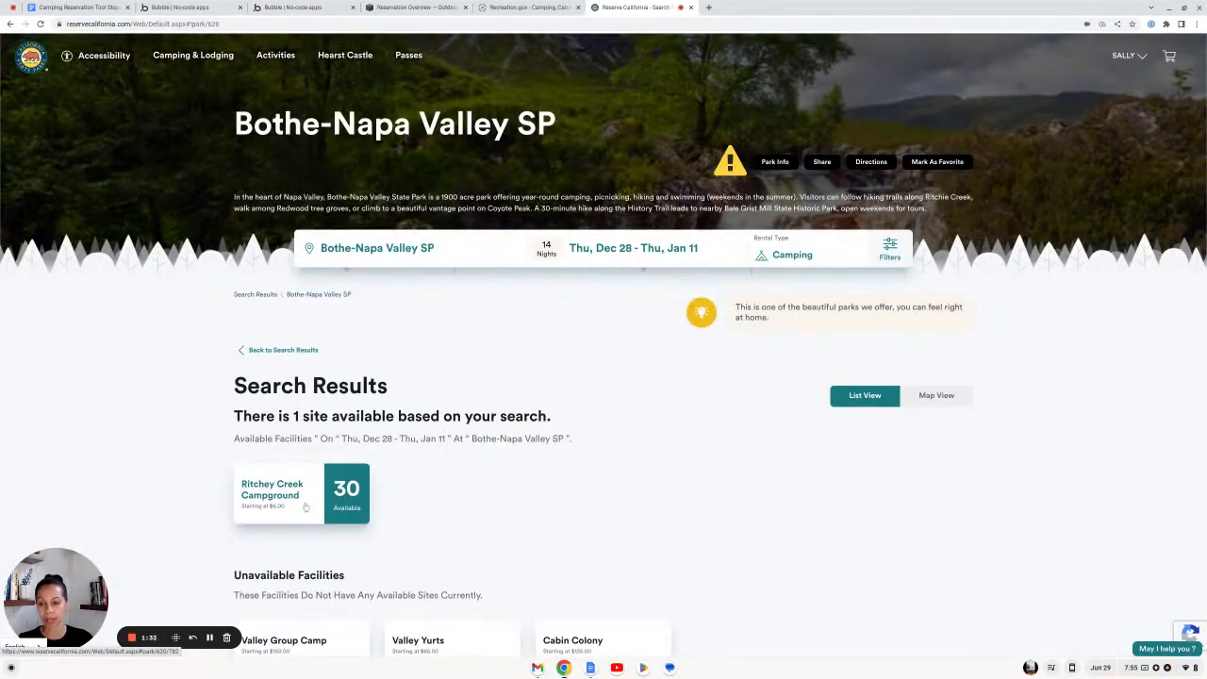
left_click(305, 507)
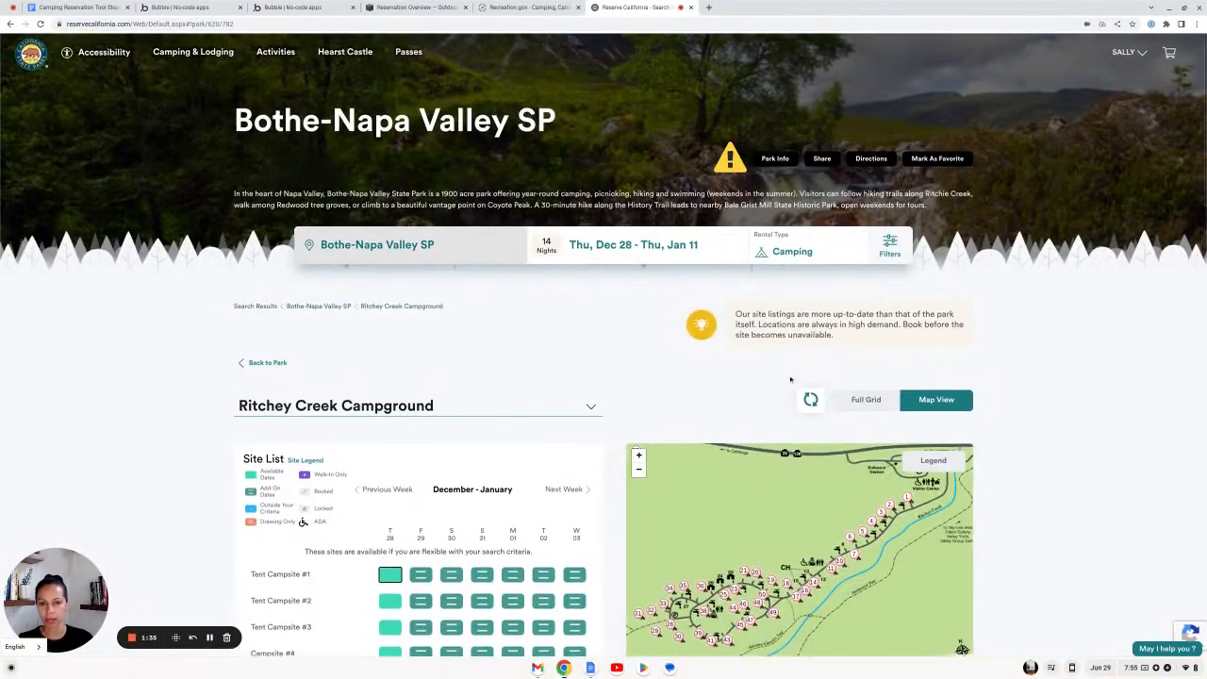
scroll(790, 379, "down", 3)
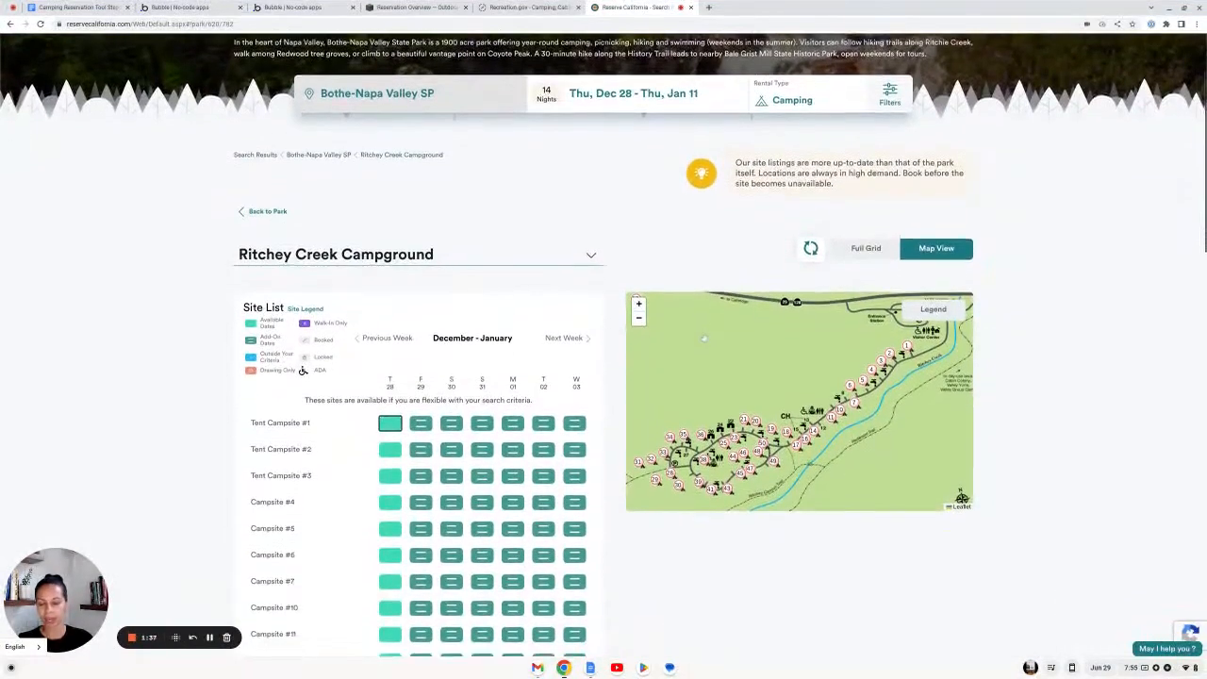
scroll(424, 295, "down", 2)
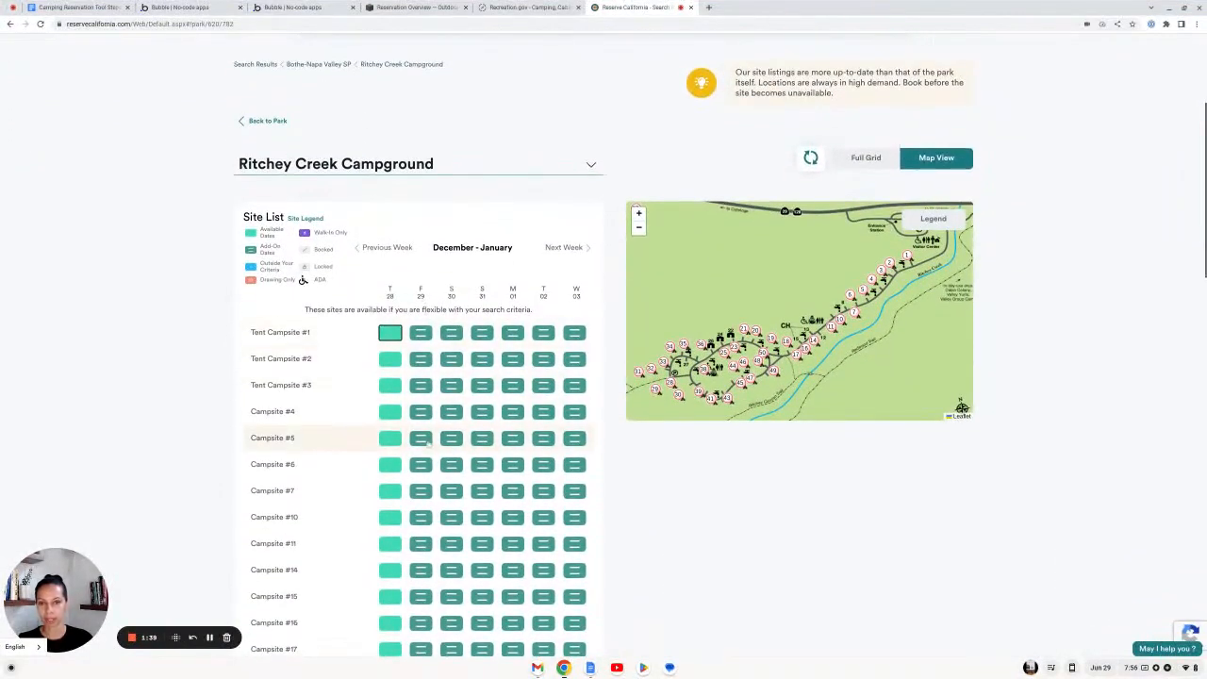
left_click(876, 158)
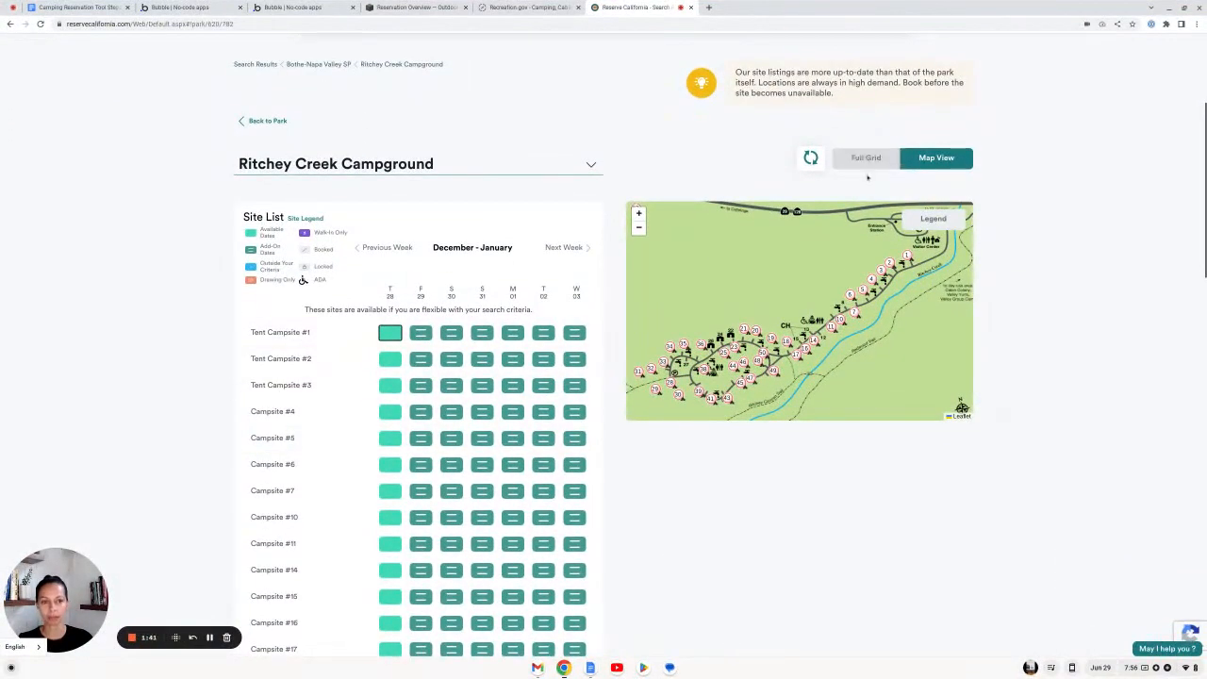
Step: Scan the full Ritchey Creek availability grid, then show Map View beside the site list
left_click(862, 161)
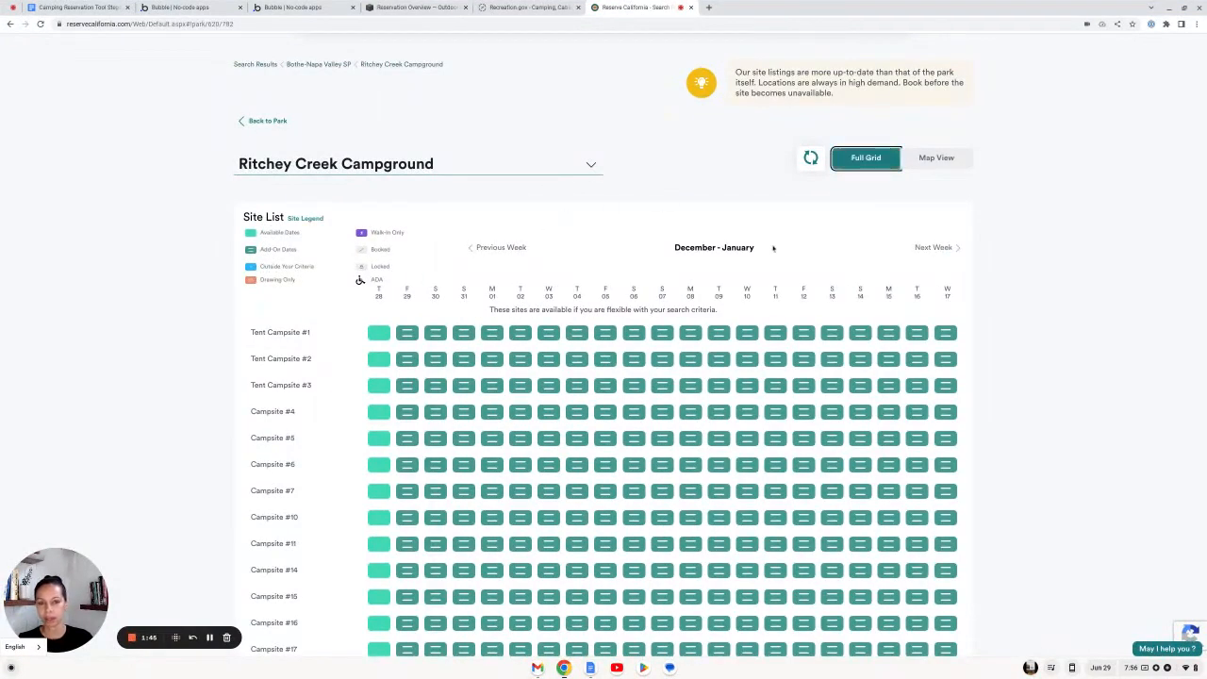
scroll(773, 248, "down", 1)
scroll(773, 248, "up", 3)
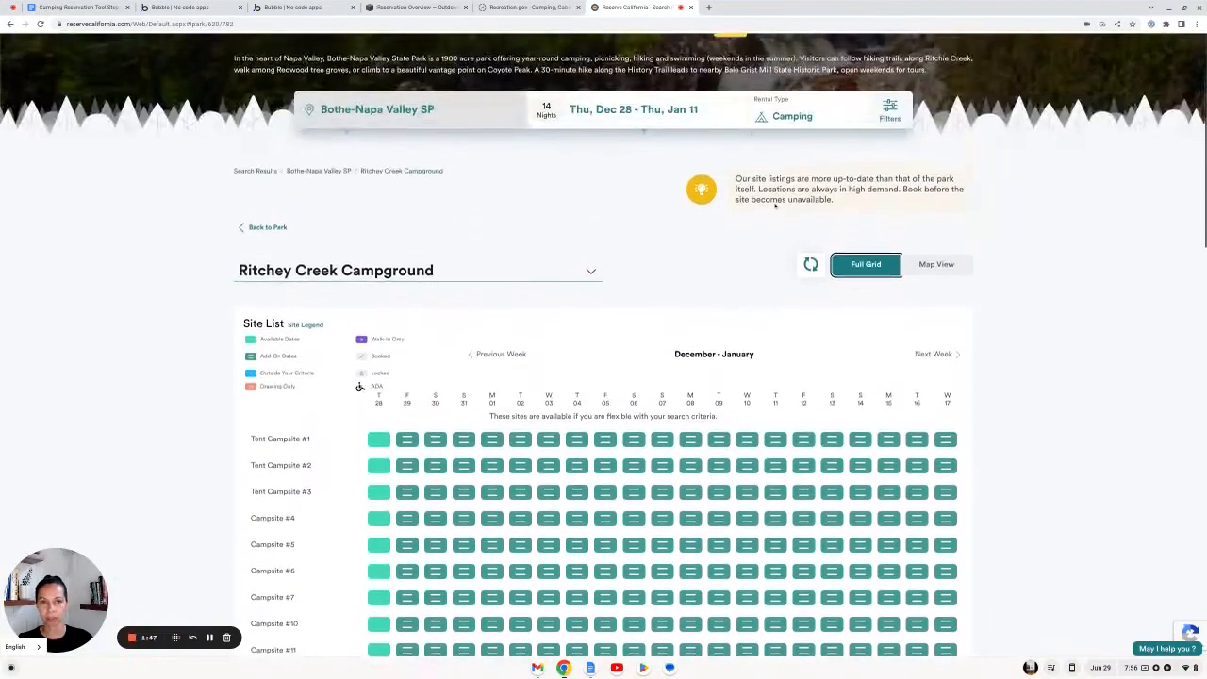
scroll(756, 327, "down", 3)
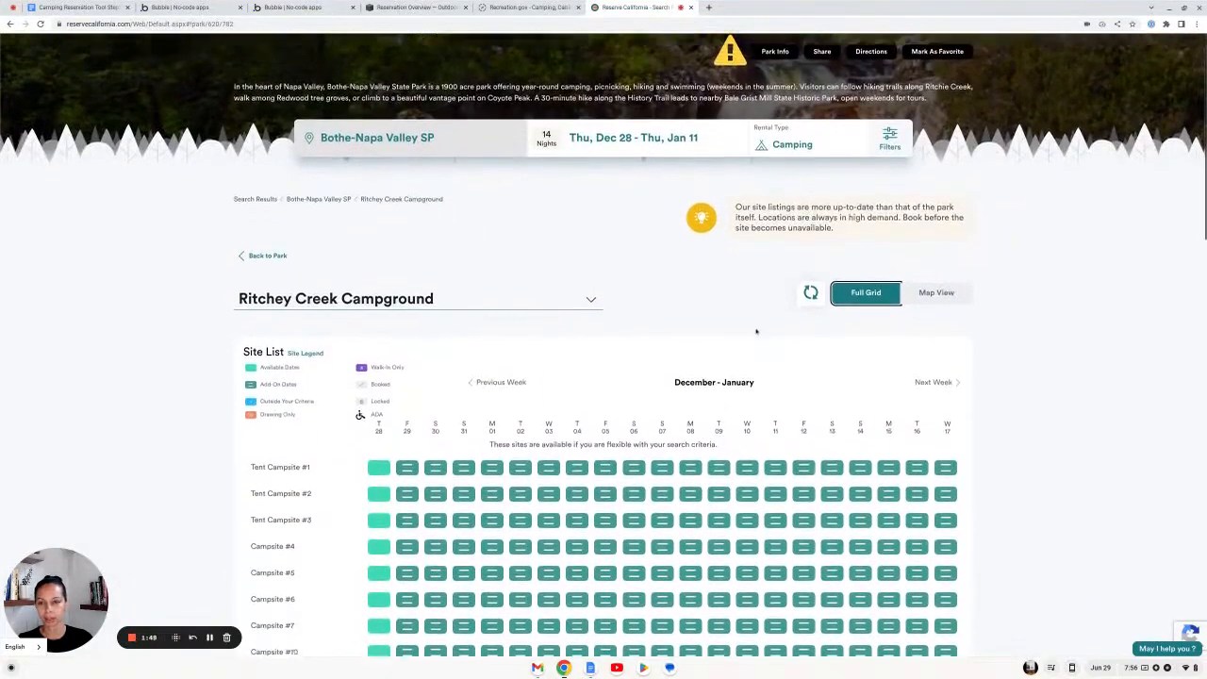
scroll(757, 330, "down", 2)
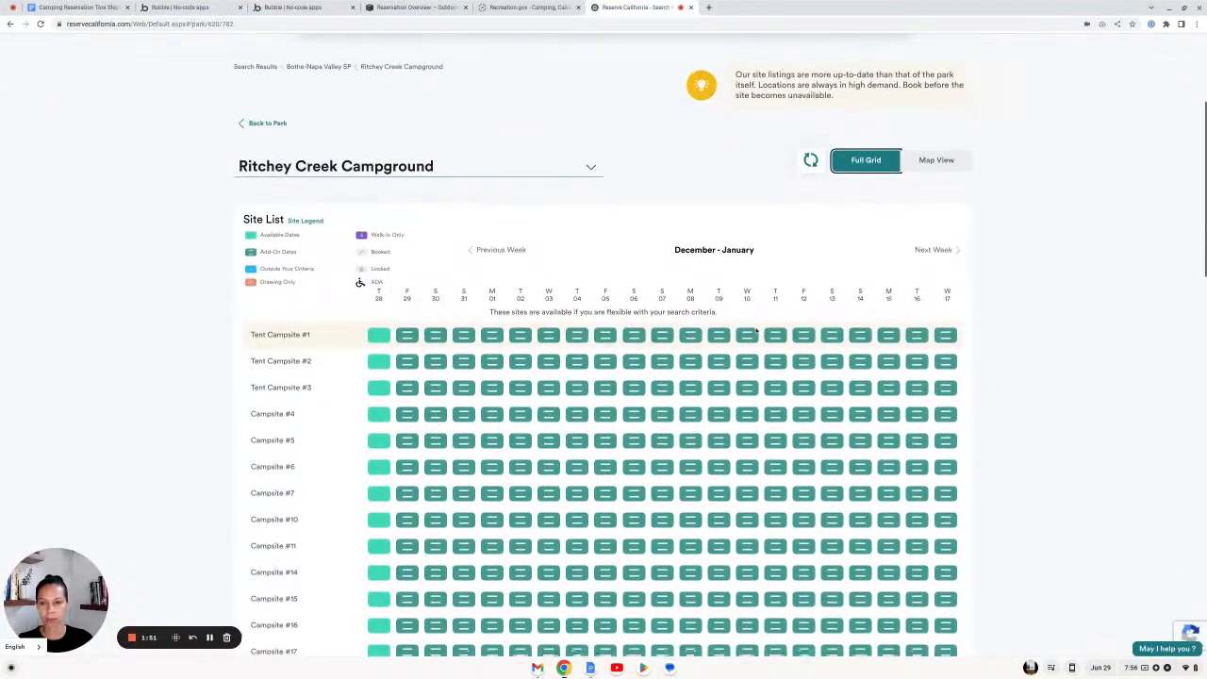
scroll(757, 330, "down", 1)
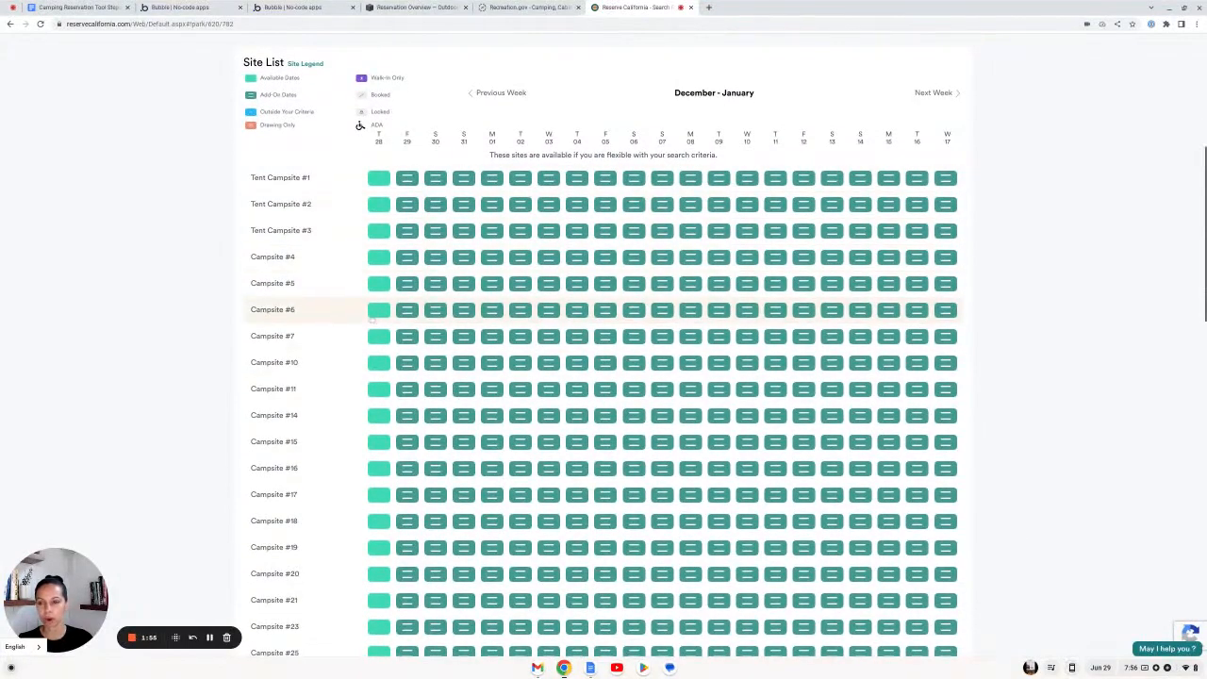
scroll(382, 341, "up", 3)
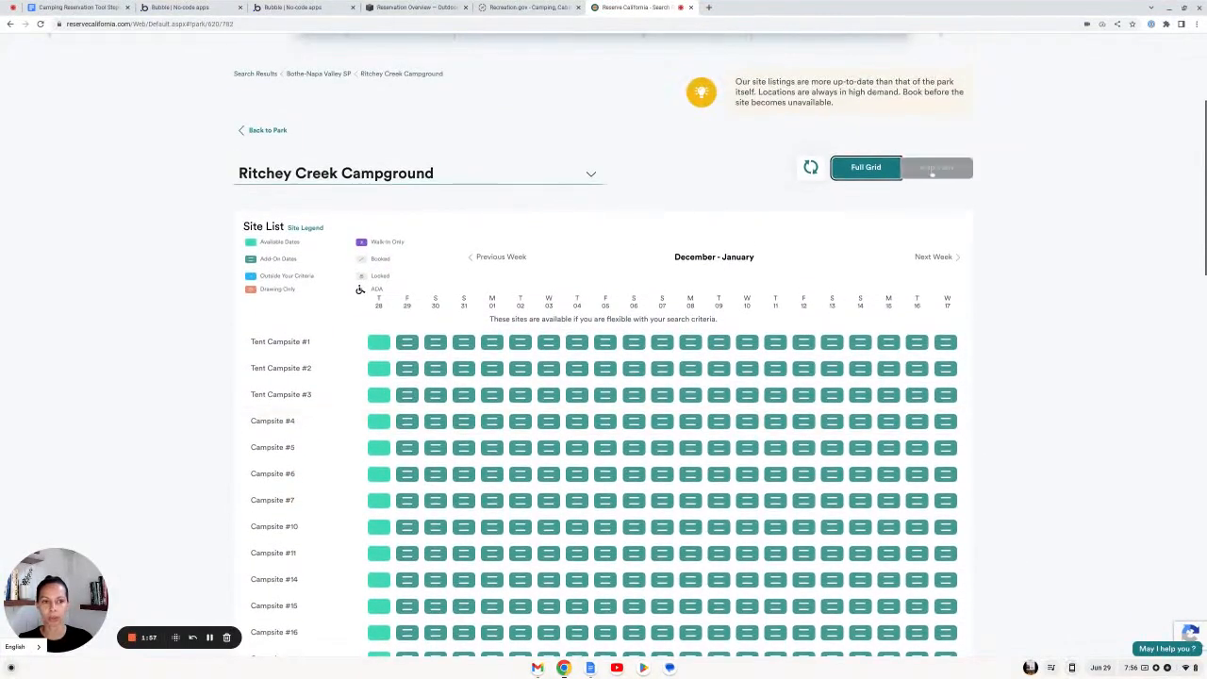
left_click(934, 167)
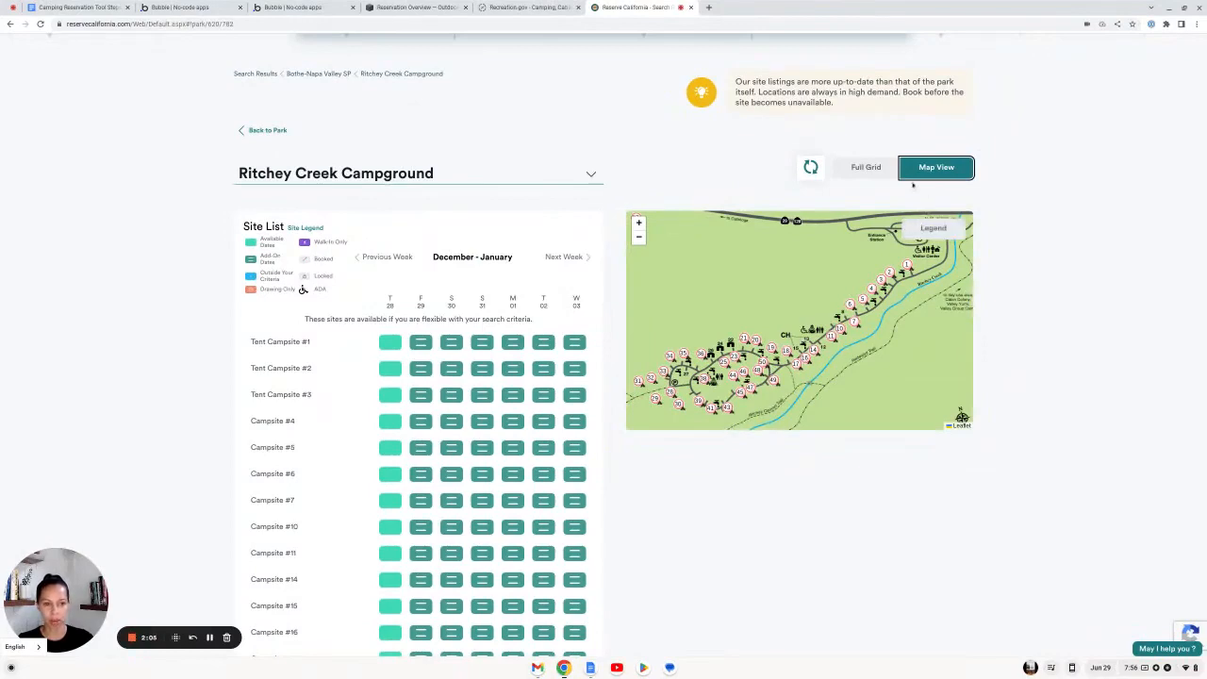
Step: Compare the multi-week grid against the map view's Dec 28 – Jan 3 site availability
left_click(862, 167)
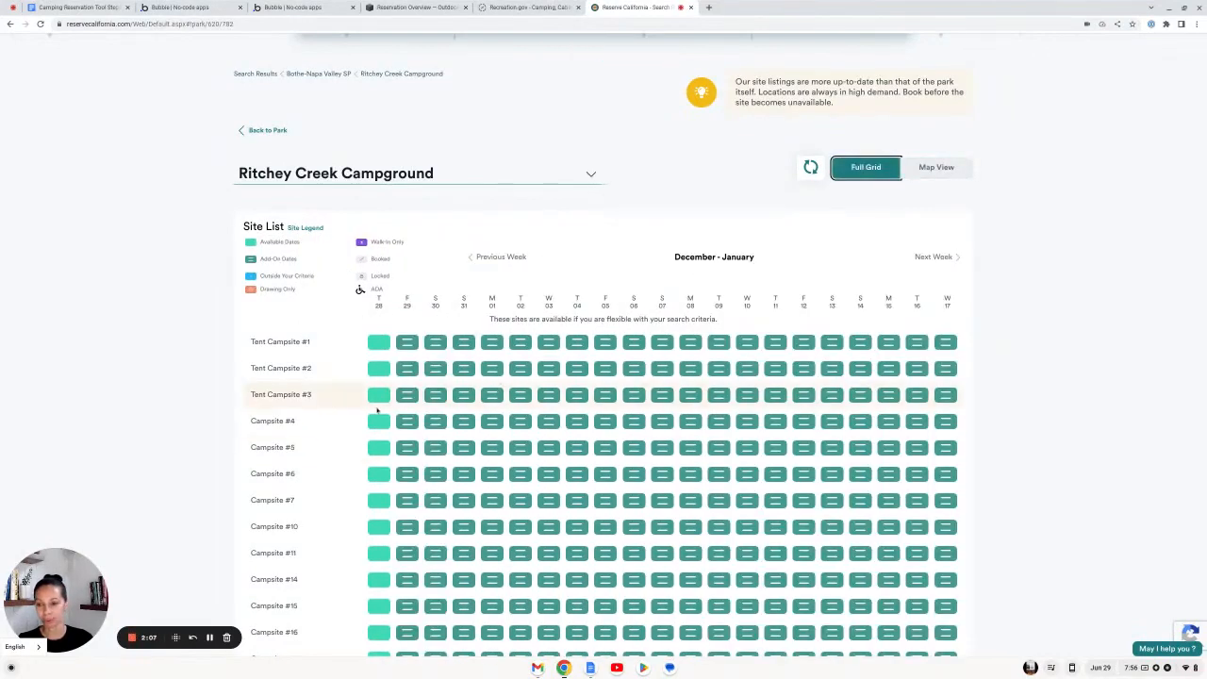
scroll(389, 408, "down", 2)
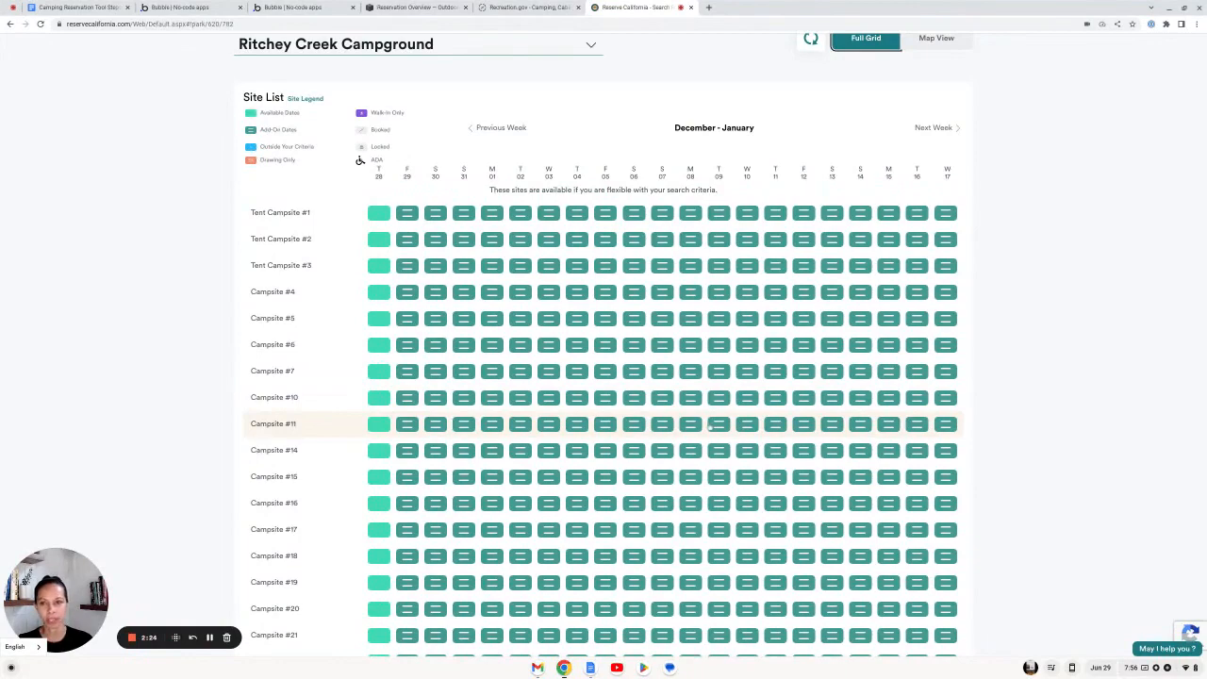
scroll(711, 426, "up", 5)
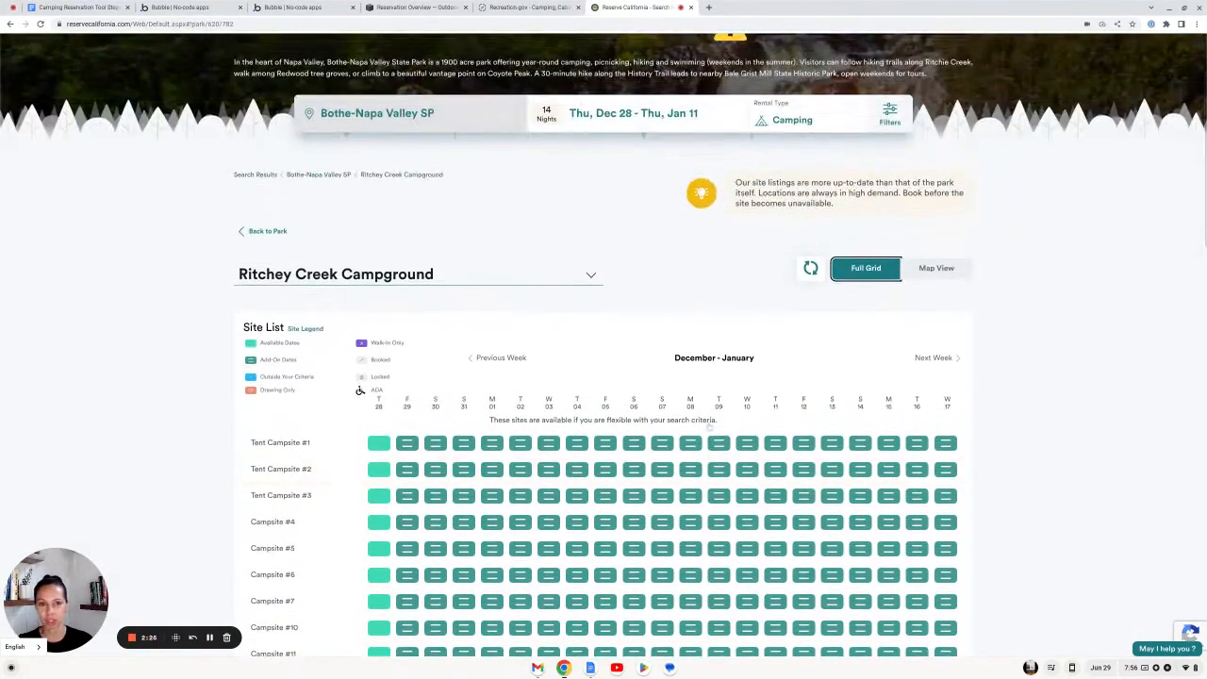
scroll(709, 427, "down", 3)
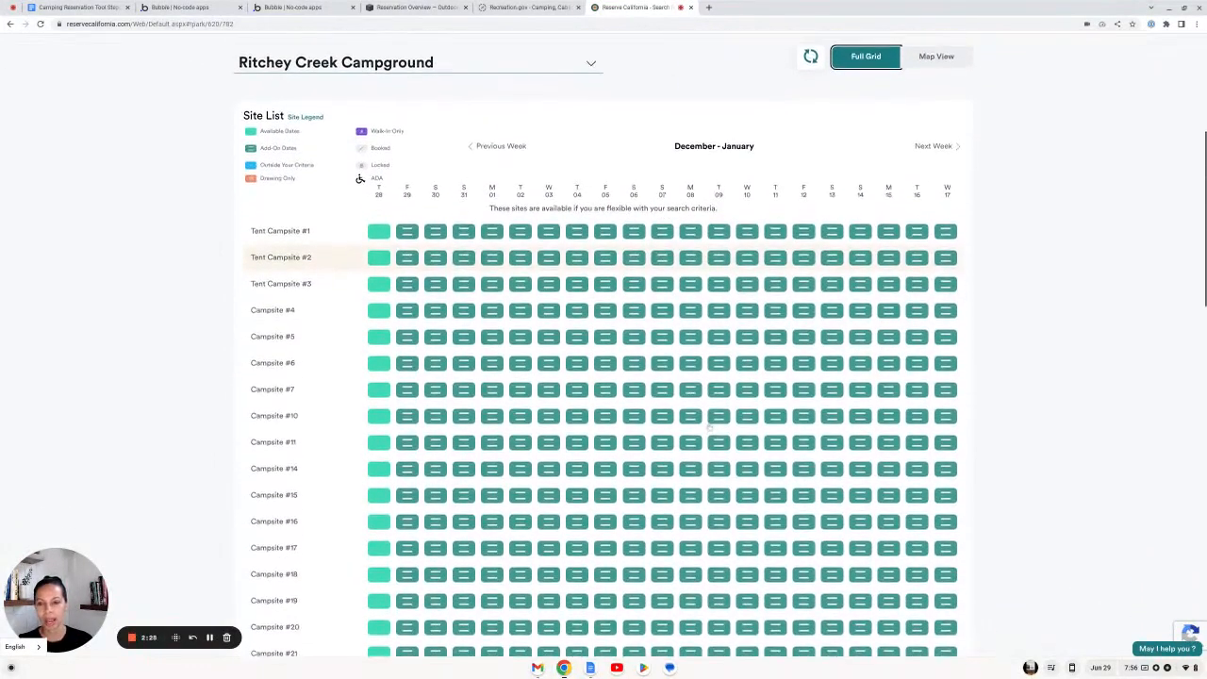
scroll(710, 426, "down", 1)
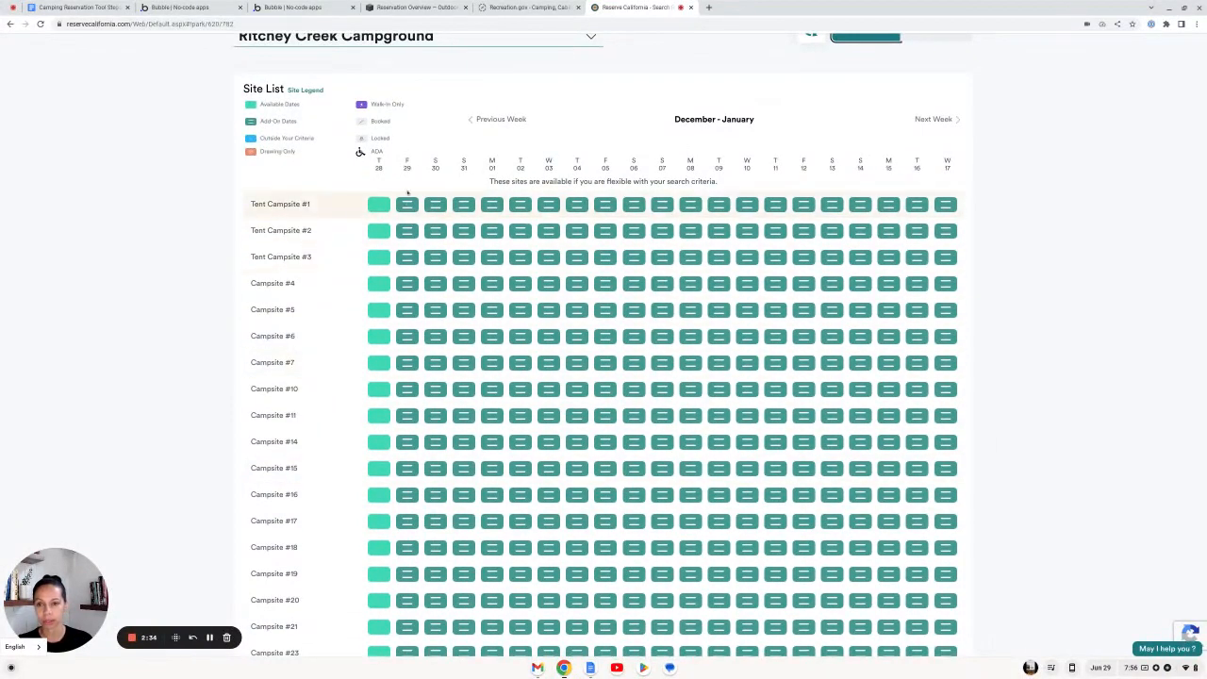
scroll(847, 465, "up", 3)
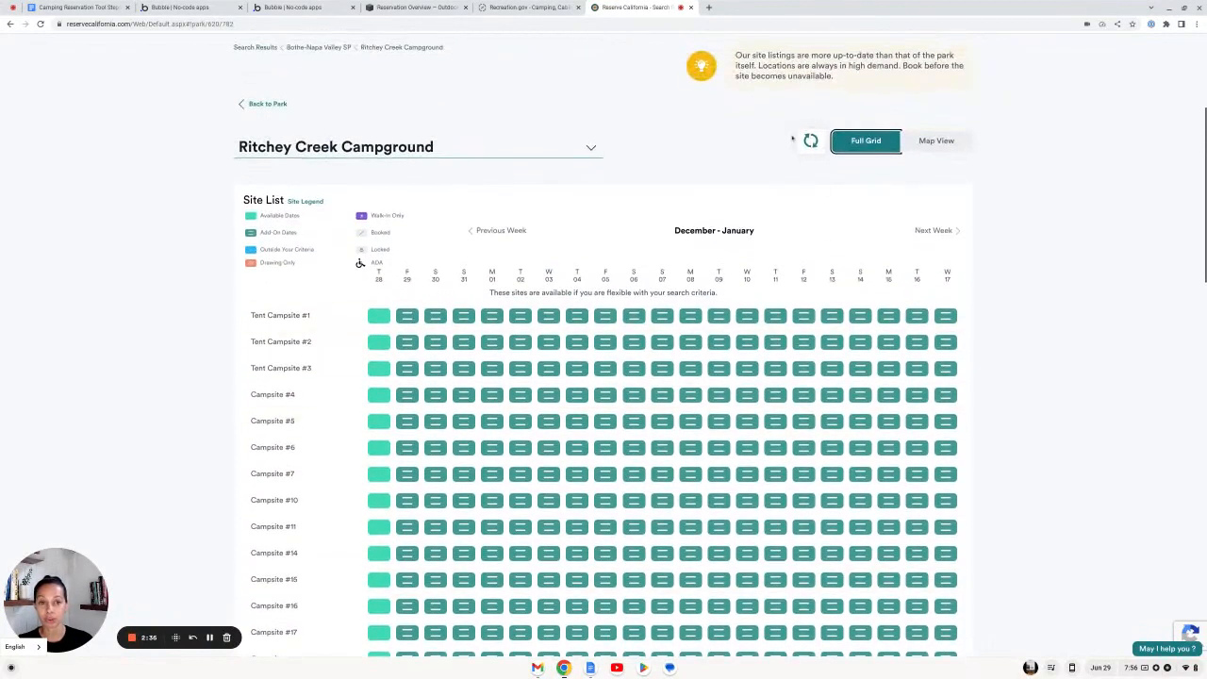
left_click(937, 141)
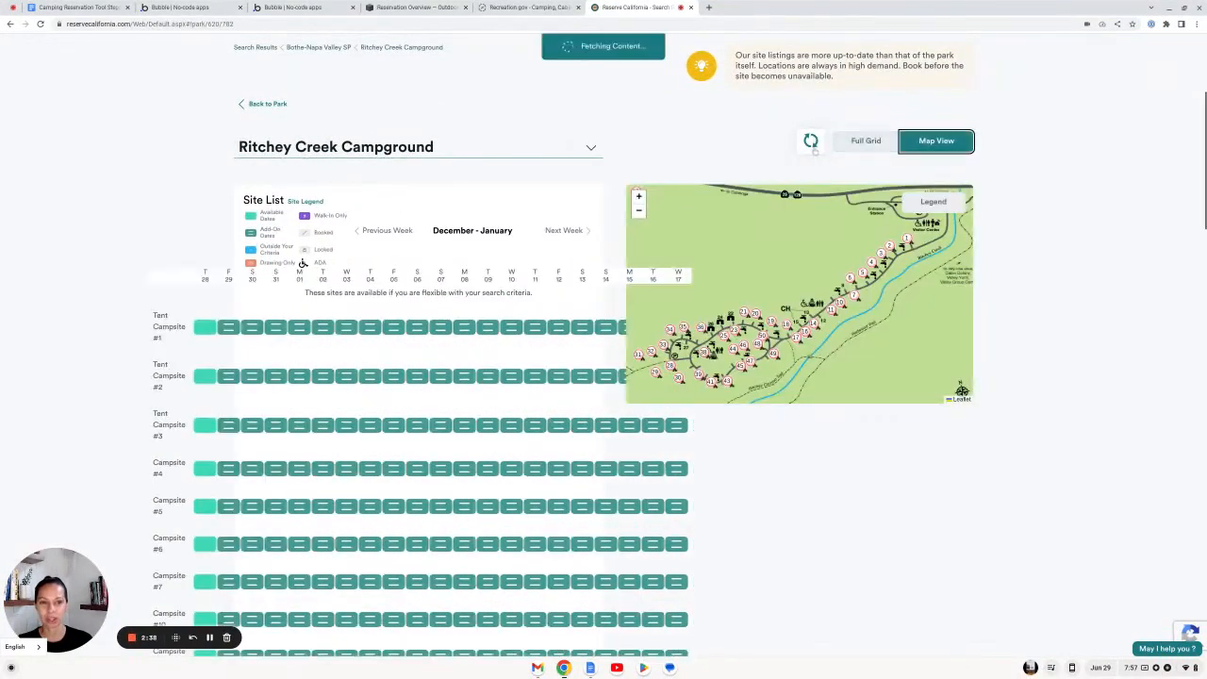
left_click(866, 142)
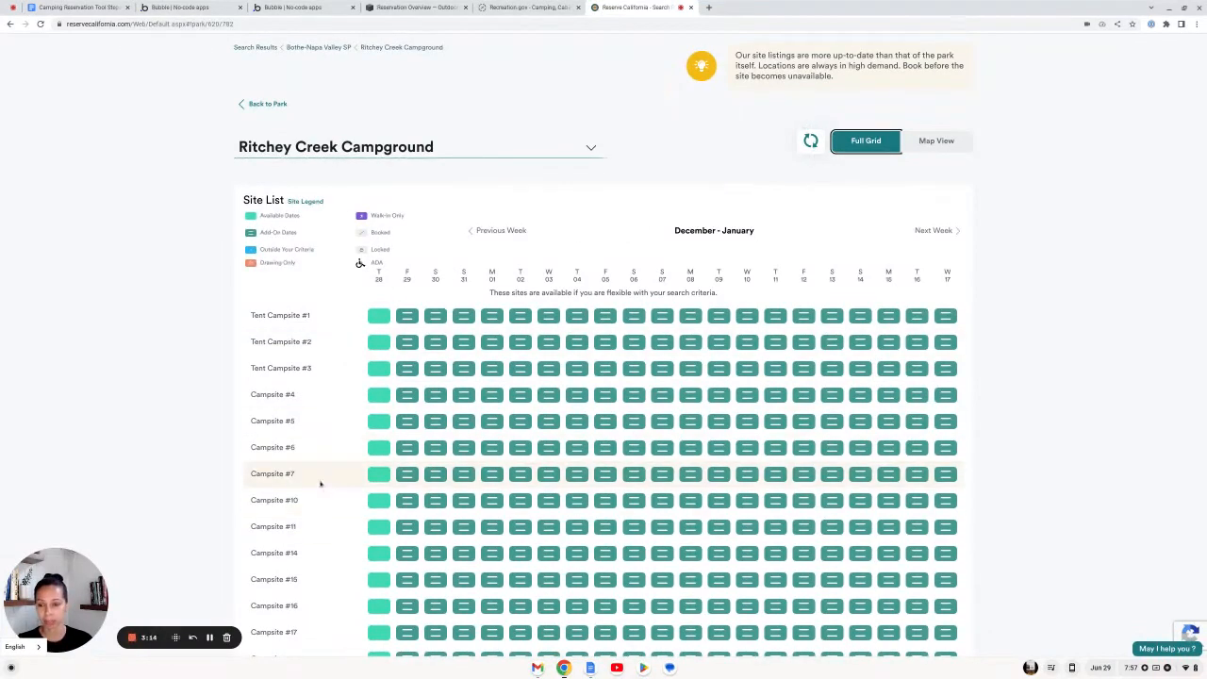
scroll(604, 474, "down", 1)
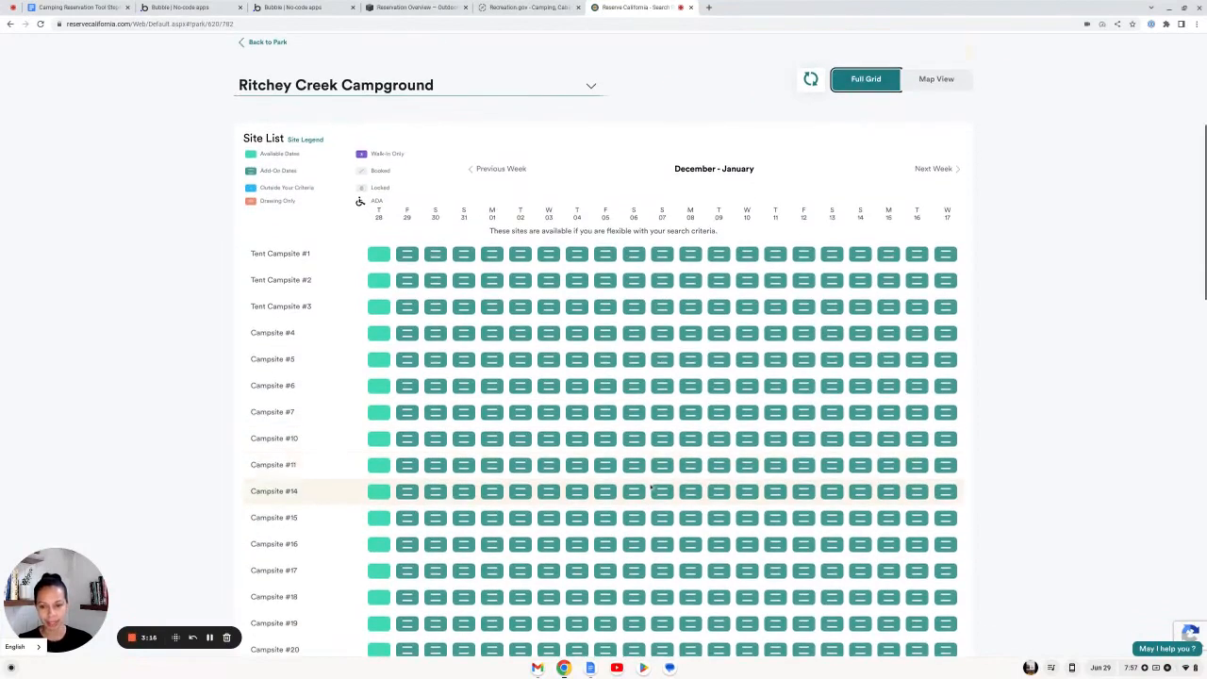
scroll(600, 504, "down", 2)
scroll(564, 507, "up", 2)
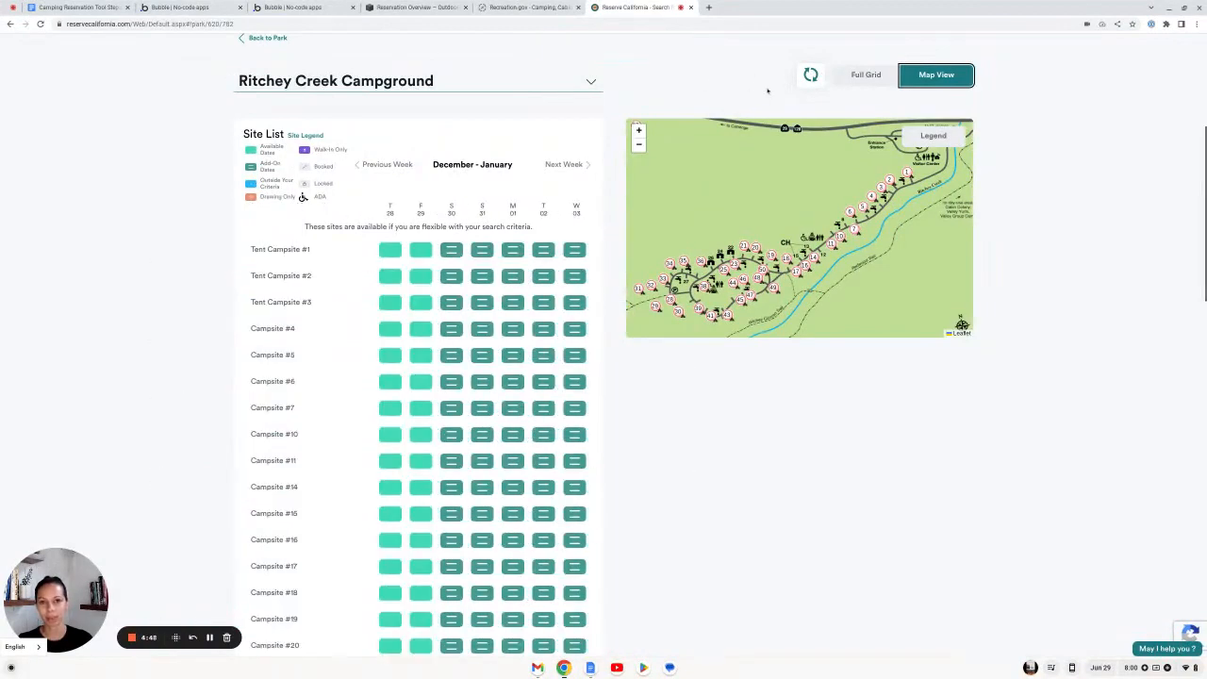
Step: Select Campsite #7 arriving Friday 12/29 and choose Book Now for 14 nights
left_click(413, 411)
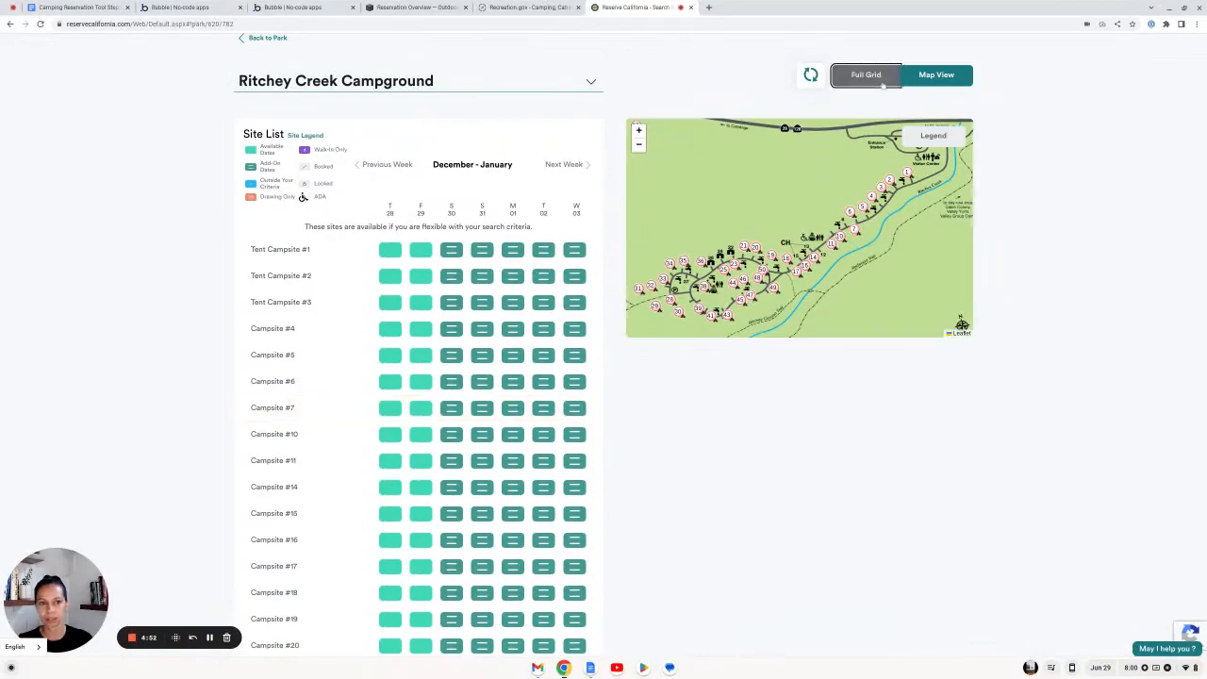
left_click(866, 75)
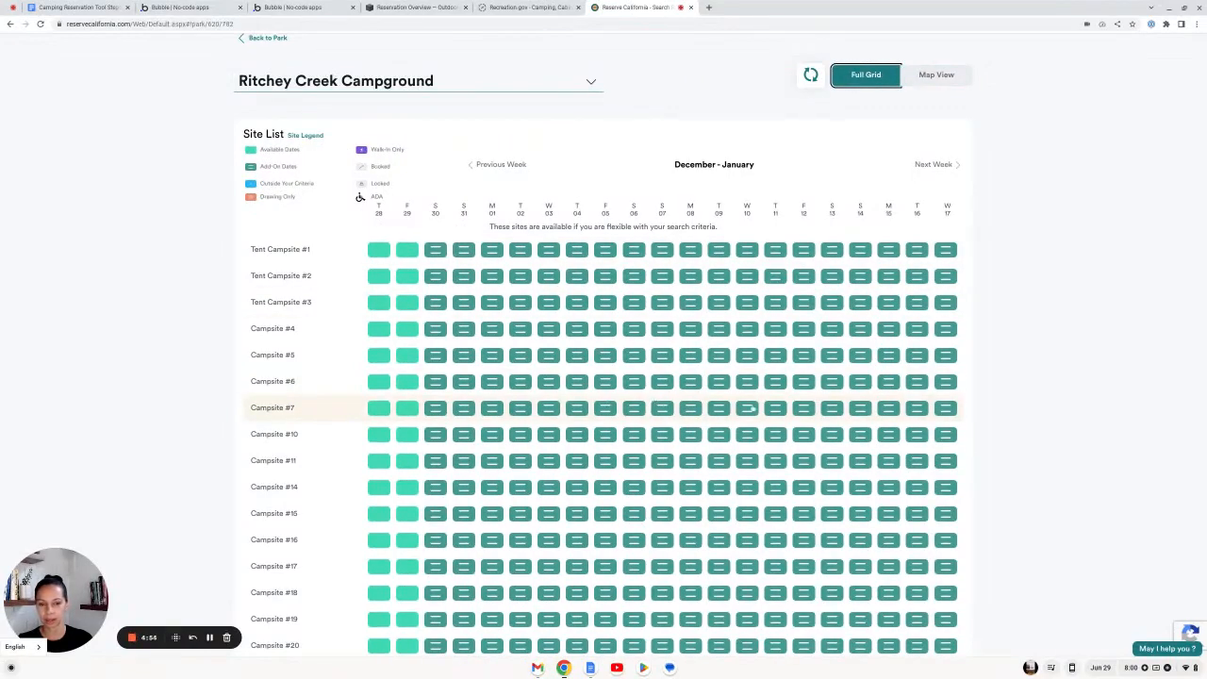
left_click(412, 409)
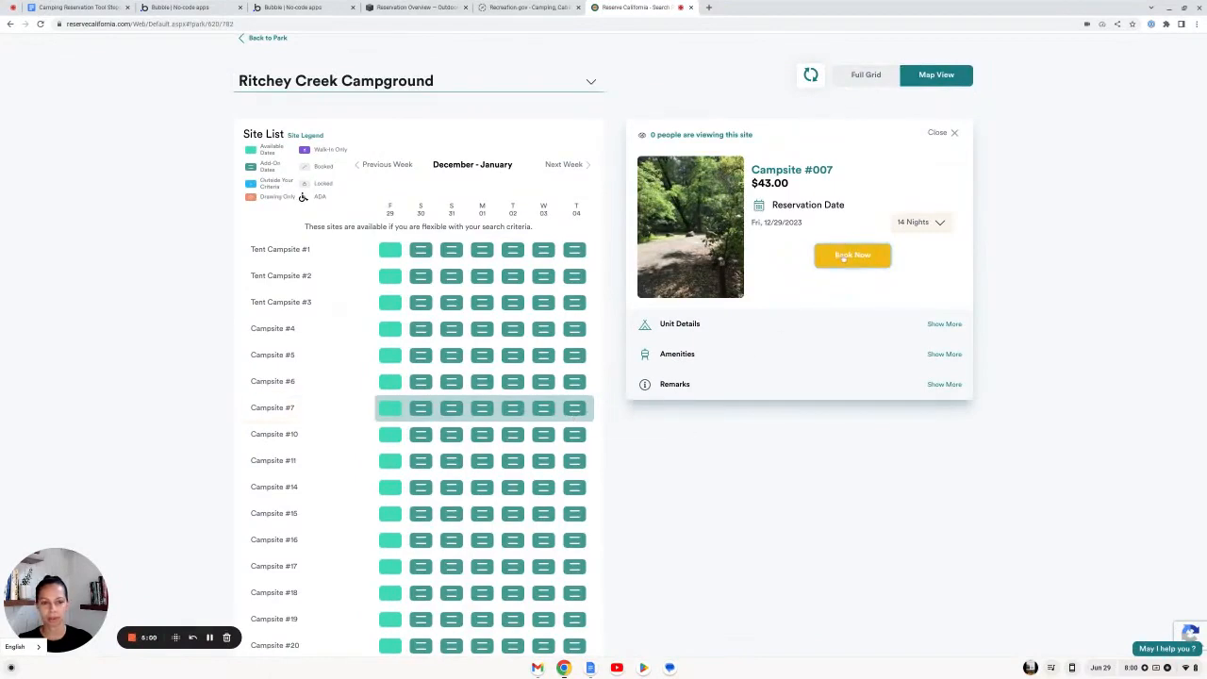
left_click(844, 259)
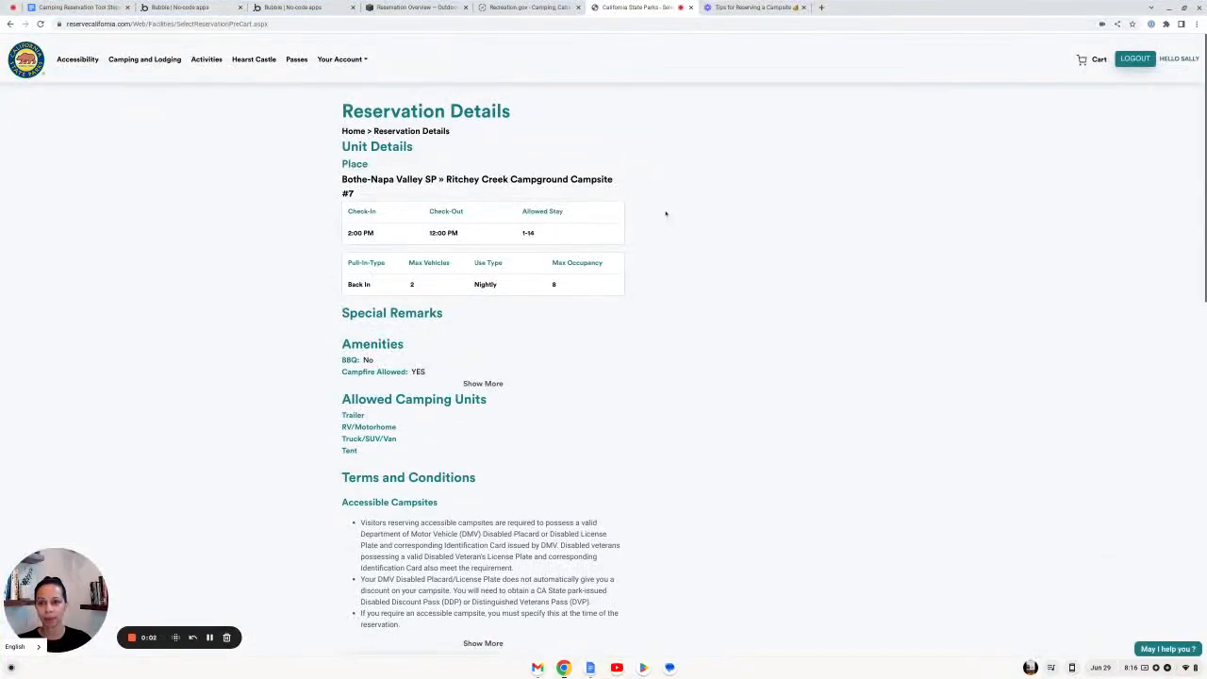
Step: Set the party to 2 adults, 3 children and 1 vehicle
scroll(567, 339, "down", 6)
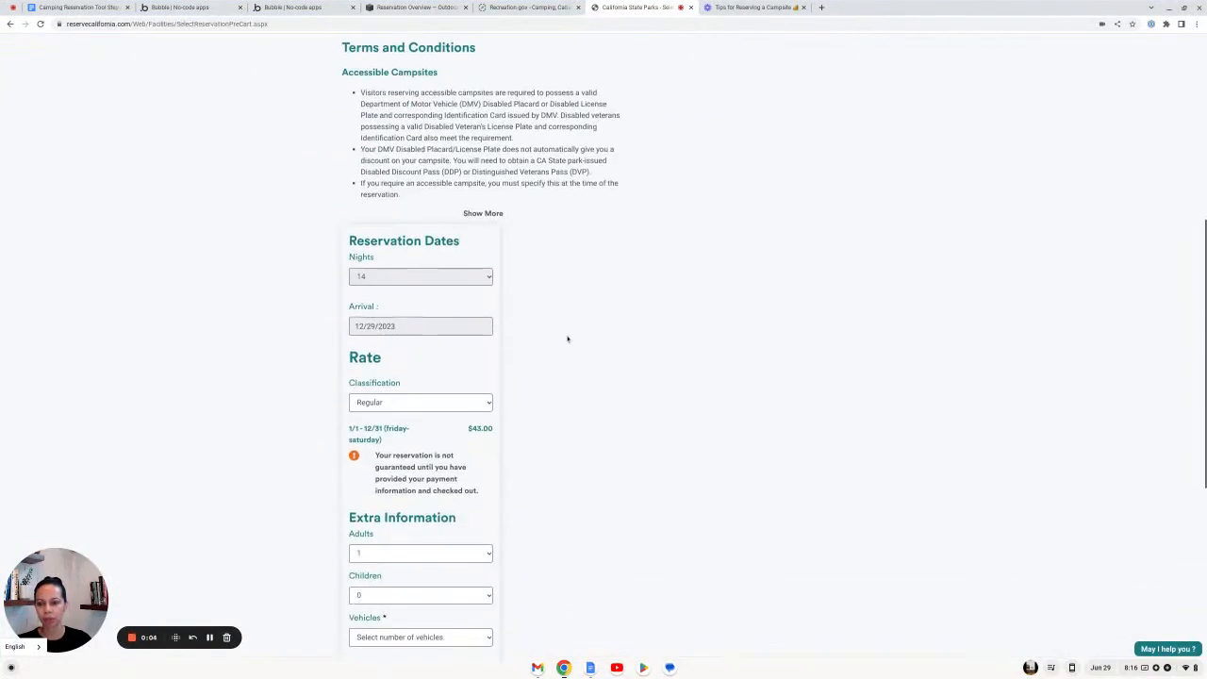
scroll(568, 337, "down", 1)
left_click(399, 183)
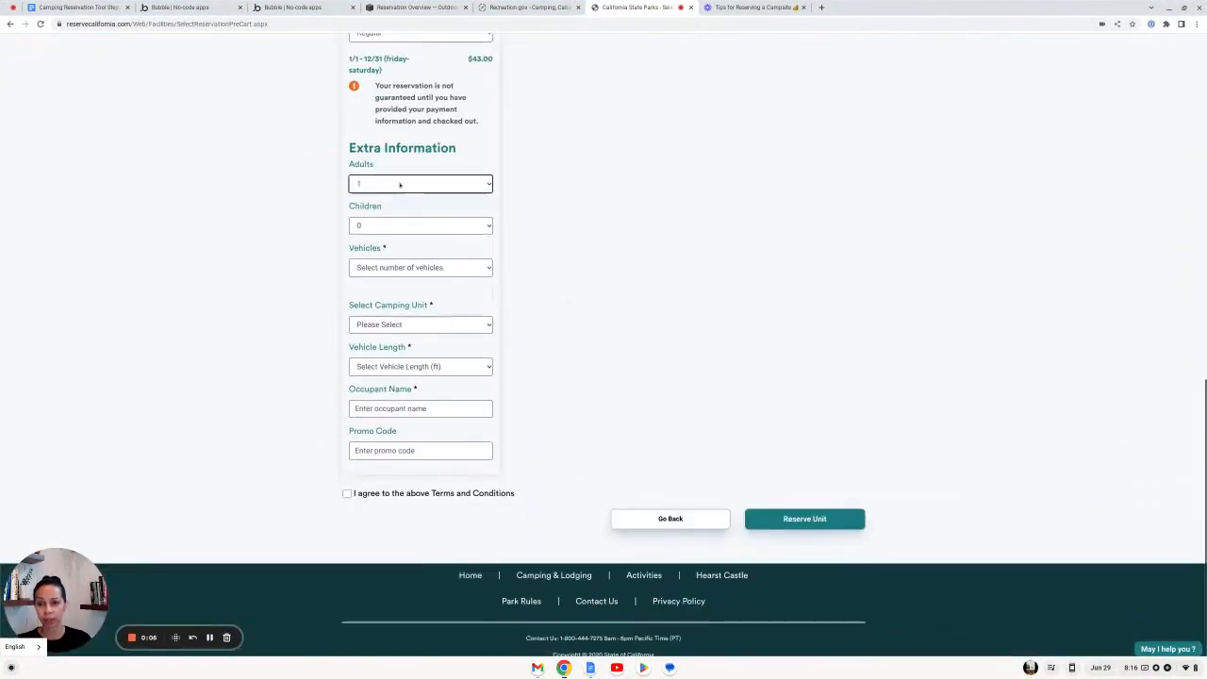
left_click(399, 215)
left_click(400, 225)
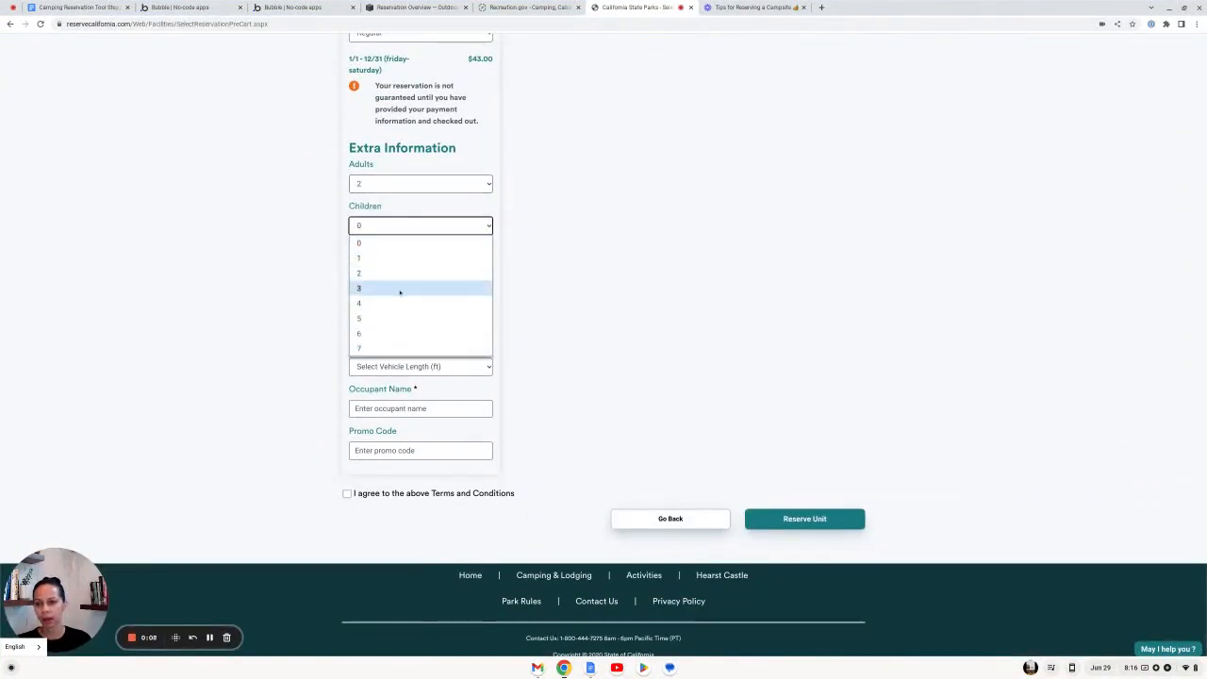
left_click(400, 287)
left_click(404, 267)
left_click(408, 315)
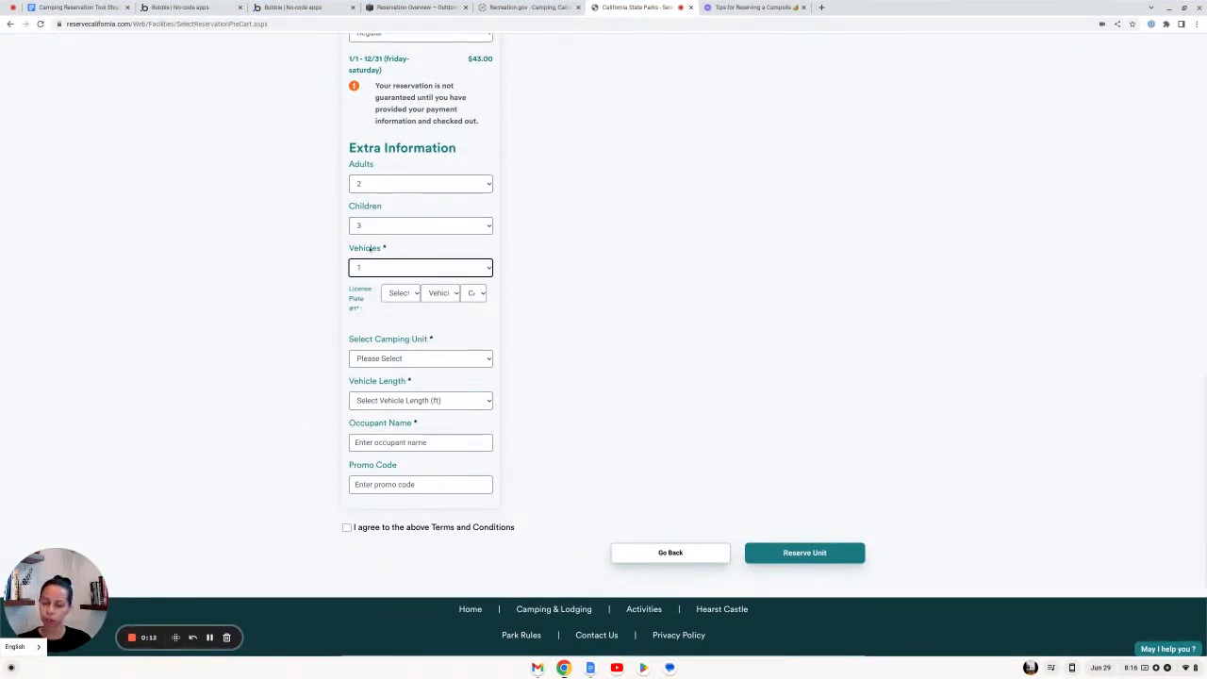
Step: Choose Tent, vehicle length under 31 ft, enter the occupant's name, accept terms, and reserve
left_click(449, 358)
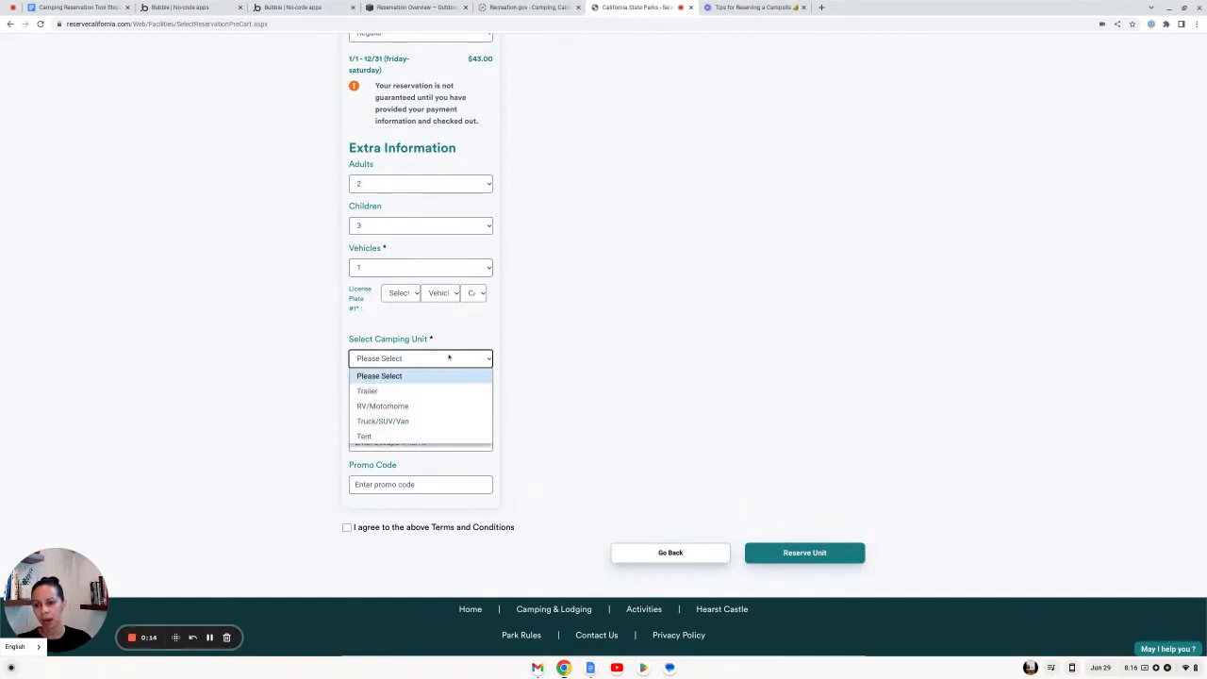
left_click(400, 437)
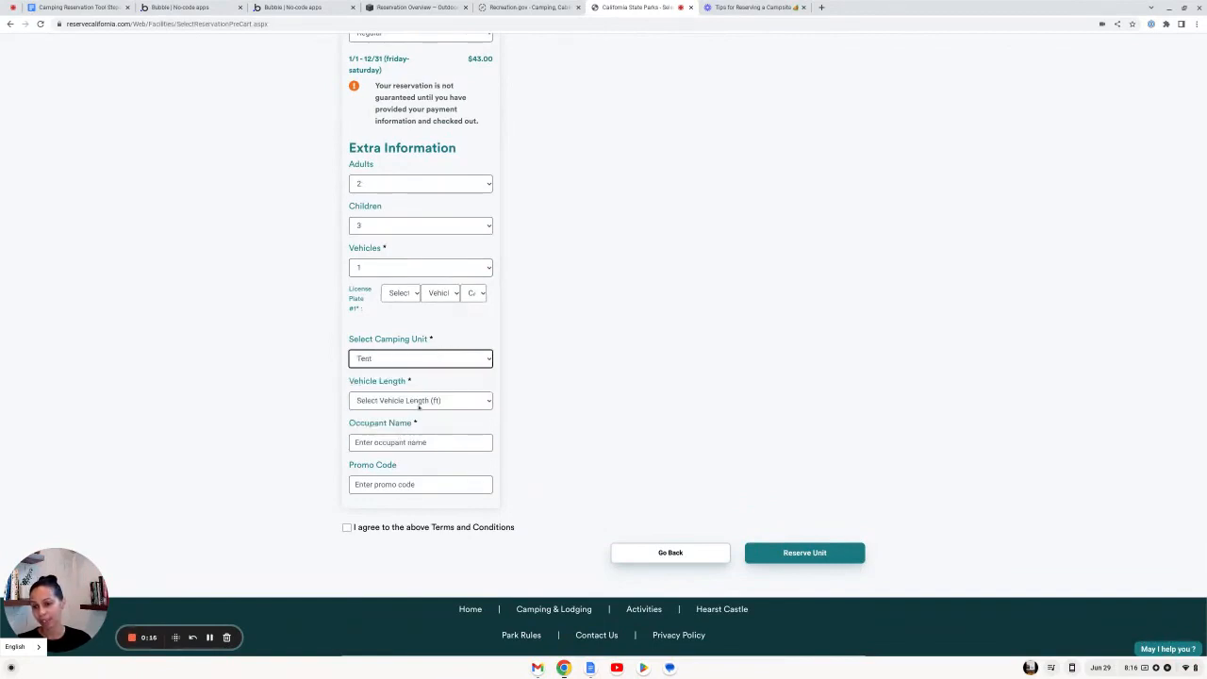
scroll(456, 385, "down", 1)
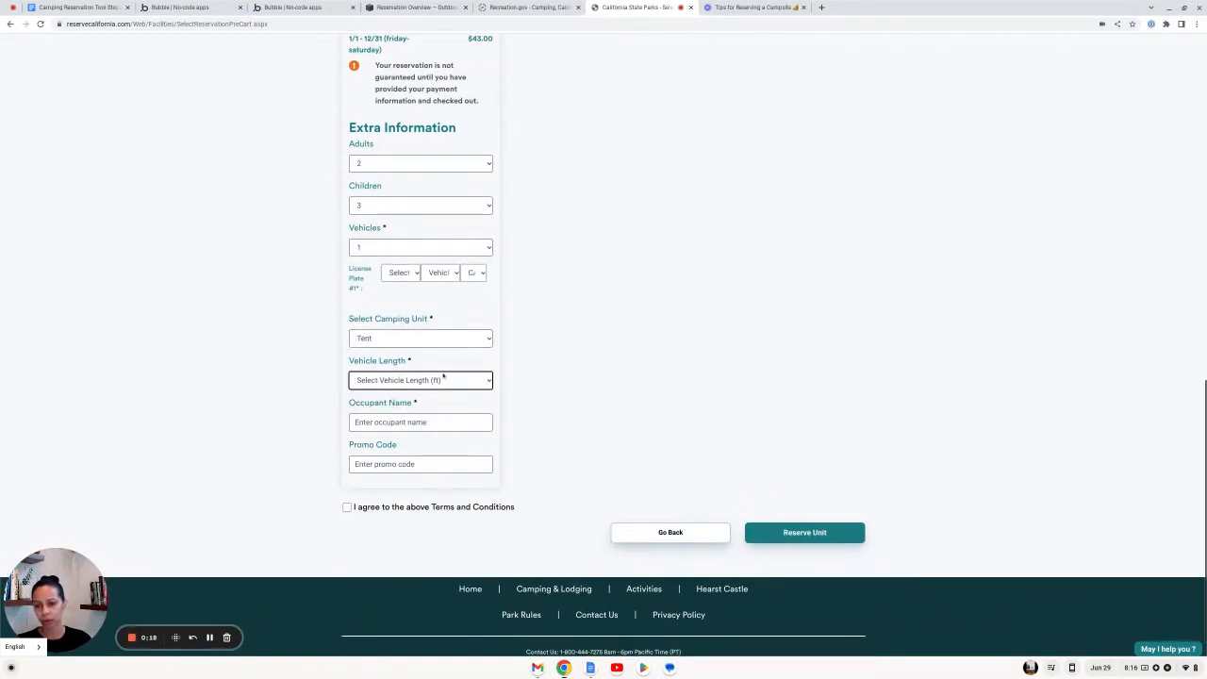
left_click(444, 377)
left_click(429, 426)
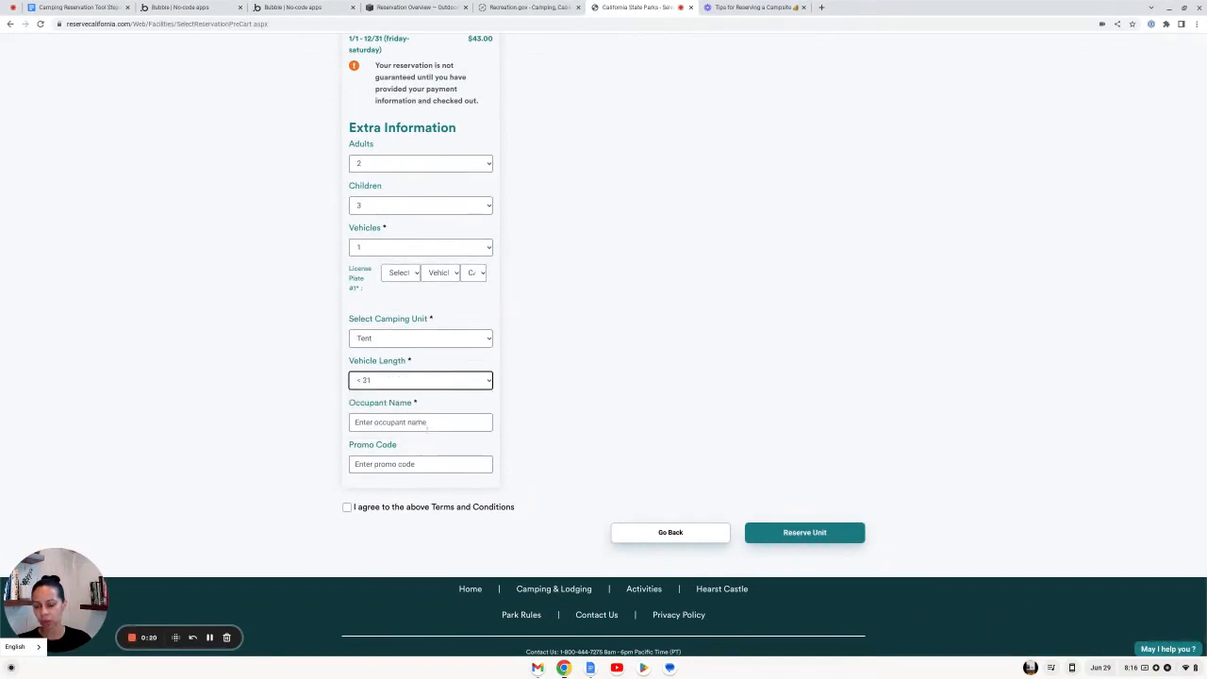
left_click(427, 424)
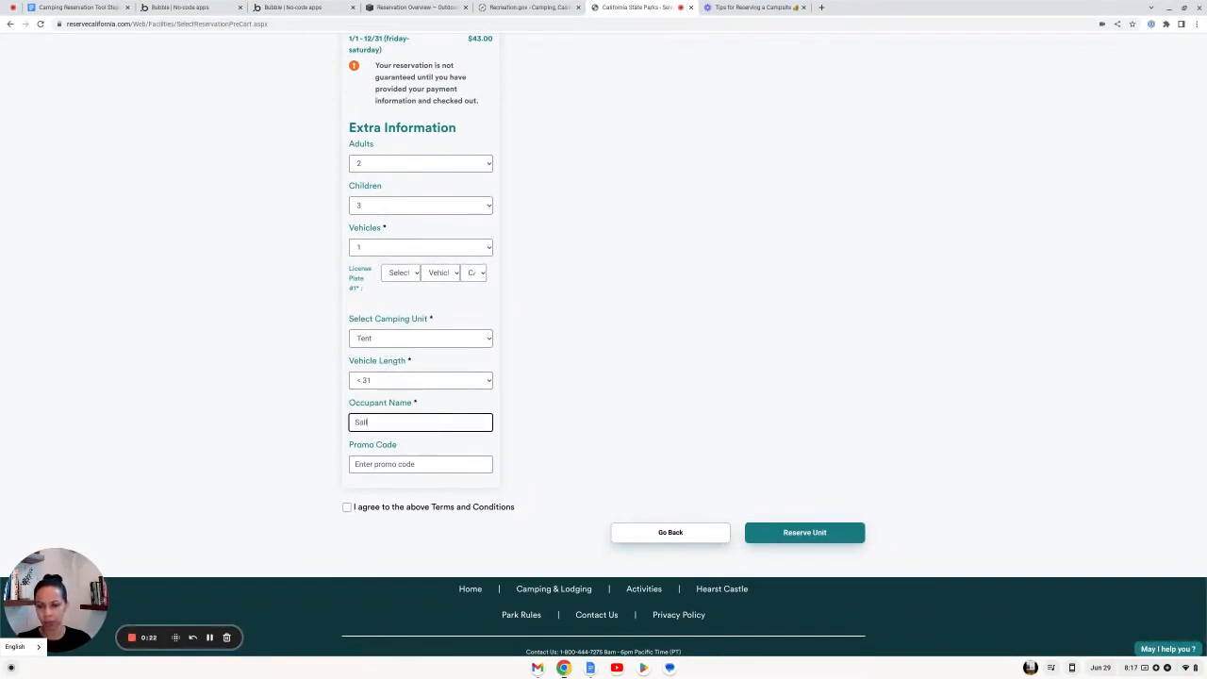
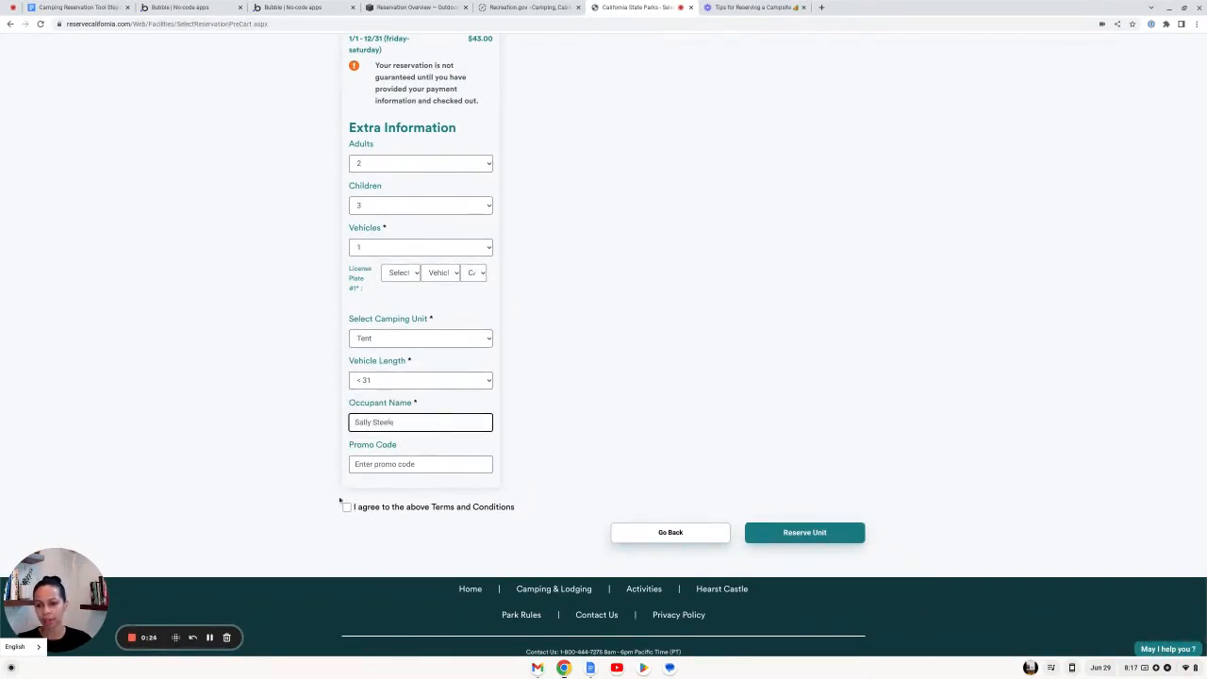
left_click(347, 507)
left_click(786, 533)
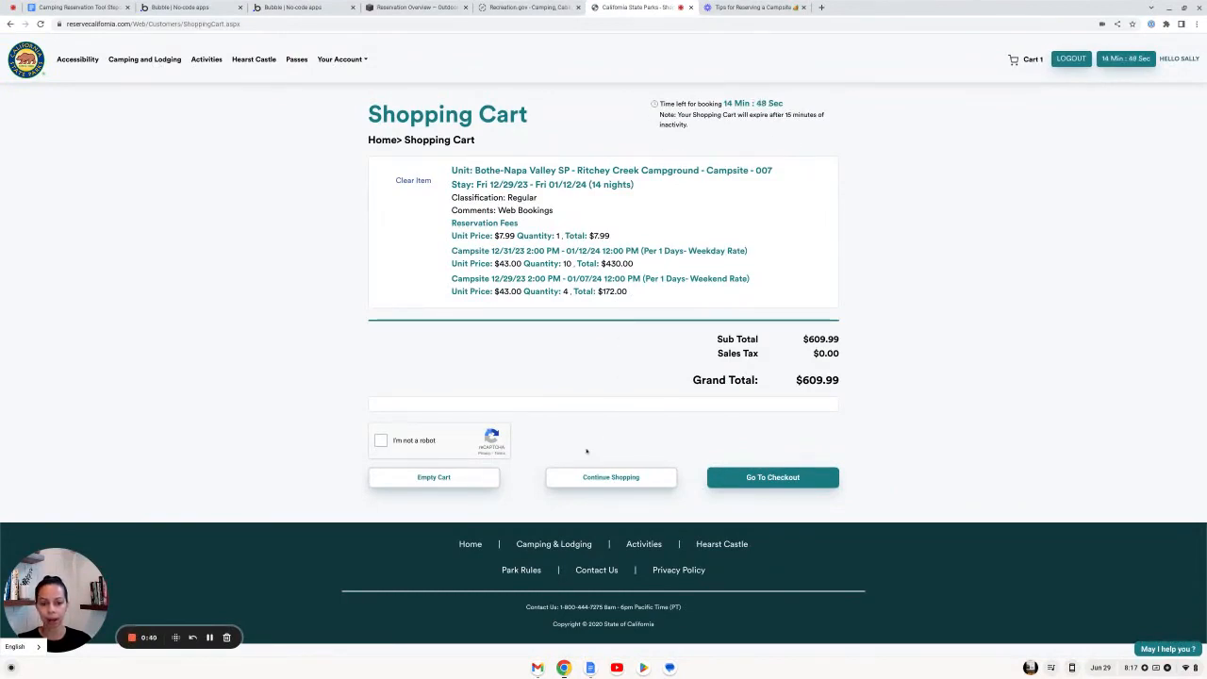
Step: Check the cart's Campsite 007 stay and $609.99 total, then return to the Early Bird calculator
left_click(470, 479)
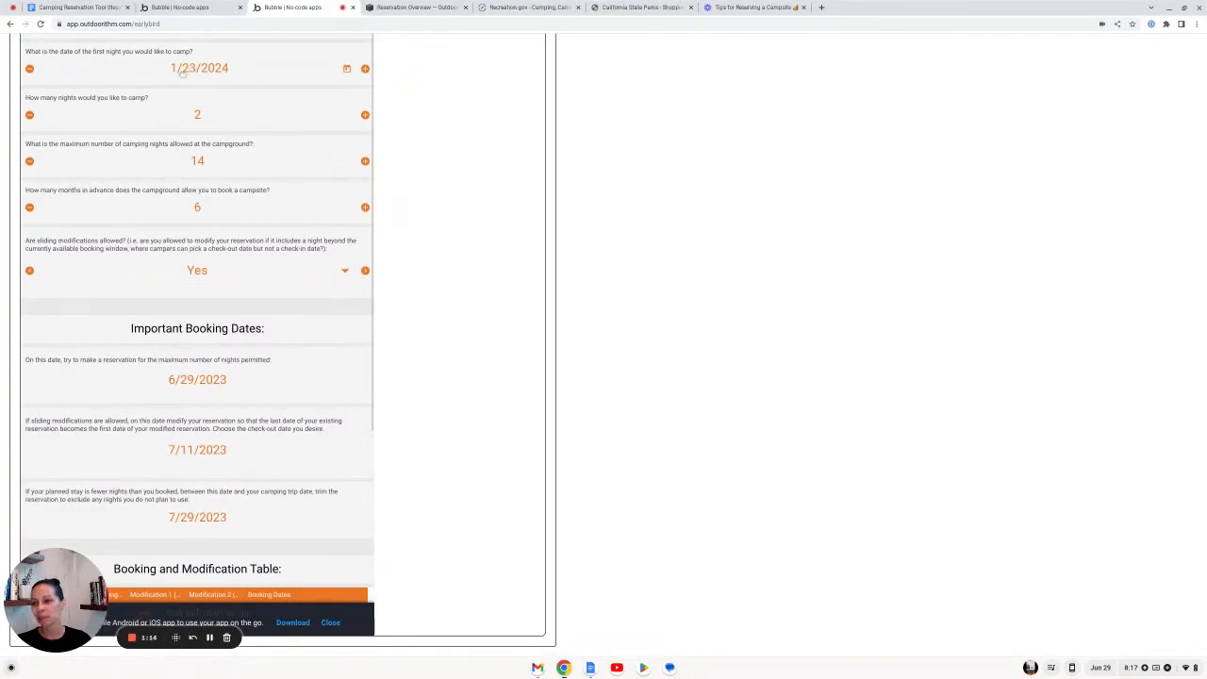
Step: Scroll the Booking and Modification Table to the 1/11/2024 rows booked on 7/11/2023
scroll(312, 377, "down", 3)
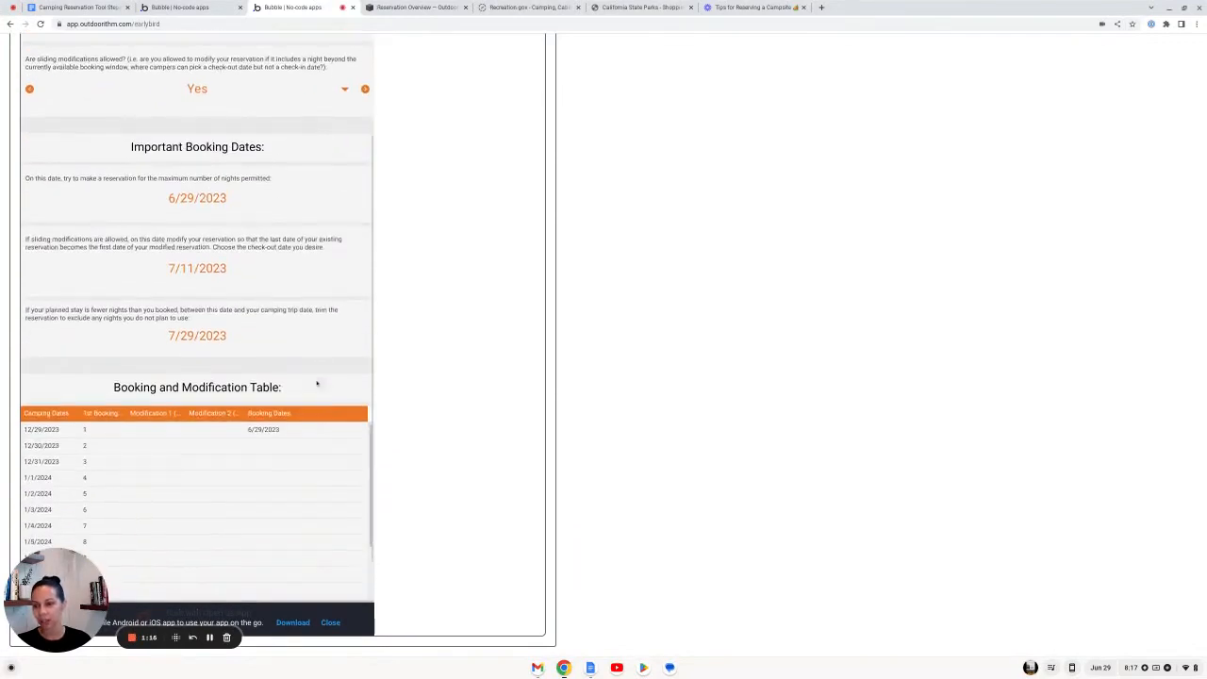
scroll(266, 422, "down", 2)
scroll(266, 423, "up", 2)
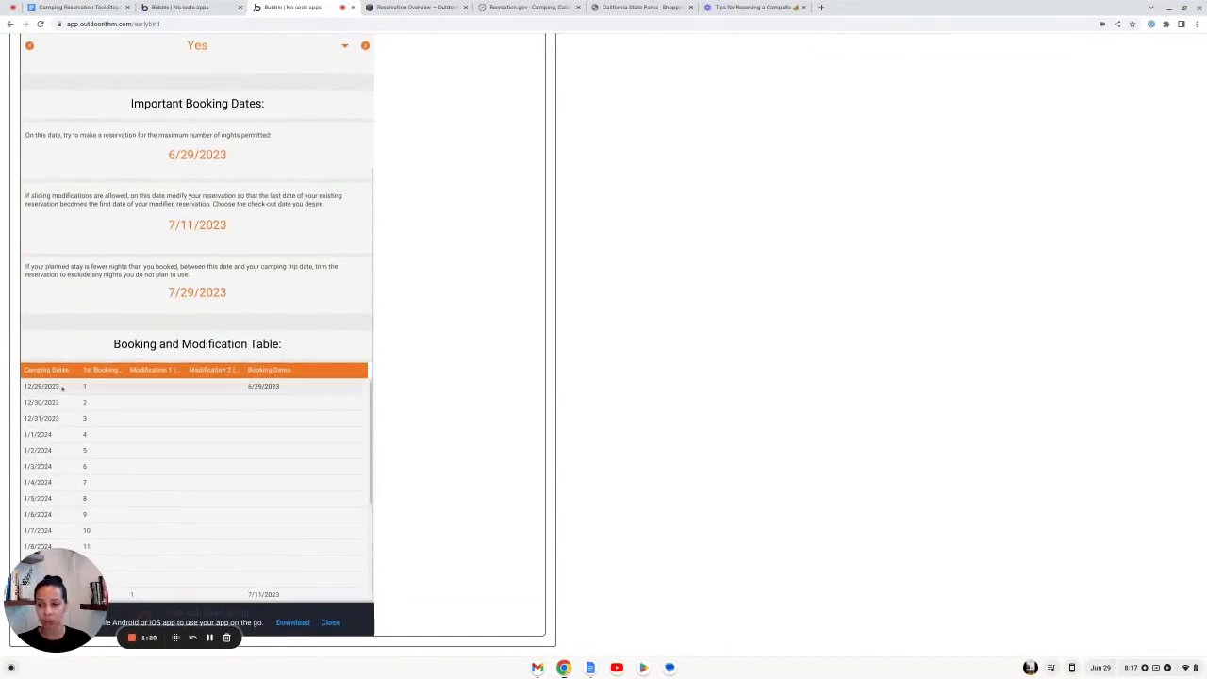
scroll(195, 410, "down", 5)
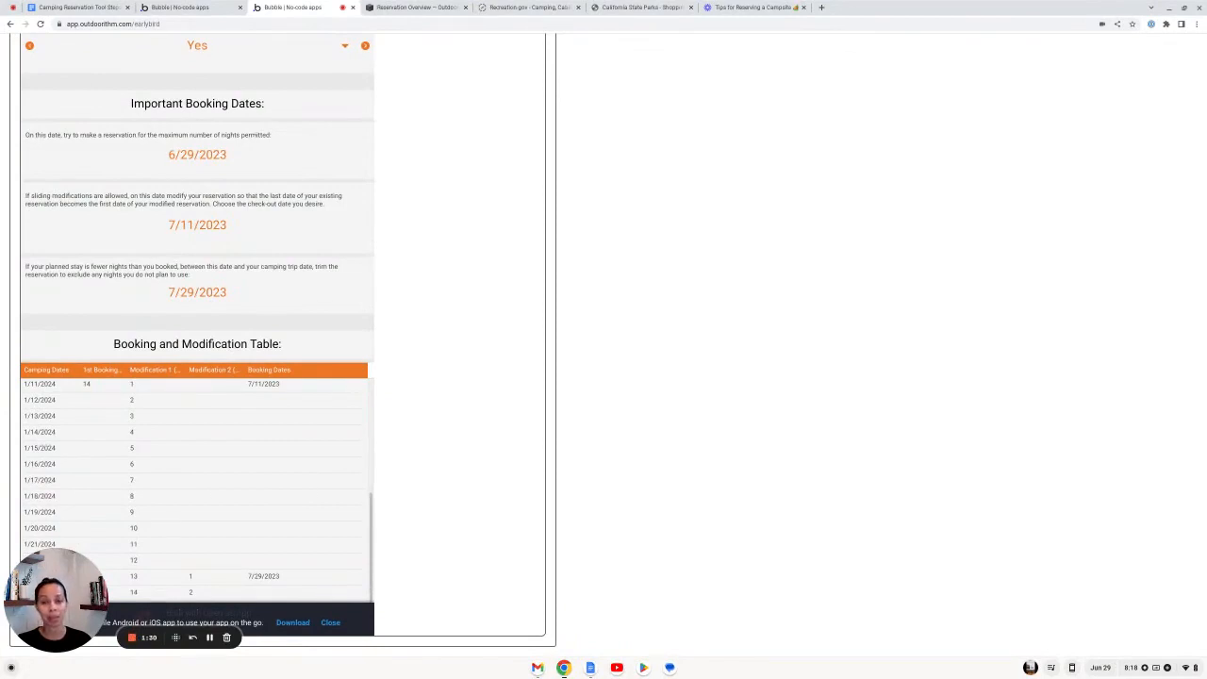
Step: Return to the Campsite 007 shopping cart totalling $609.99 and proceed to checkout
left_click(634, 9)
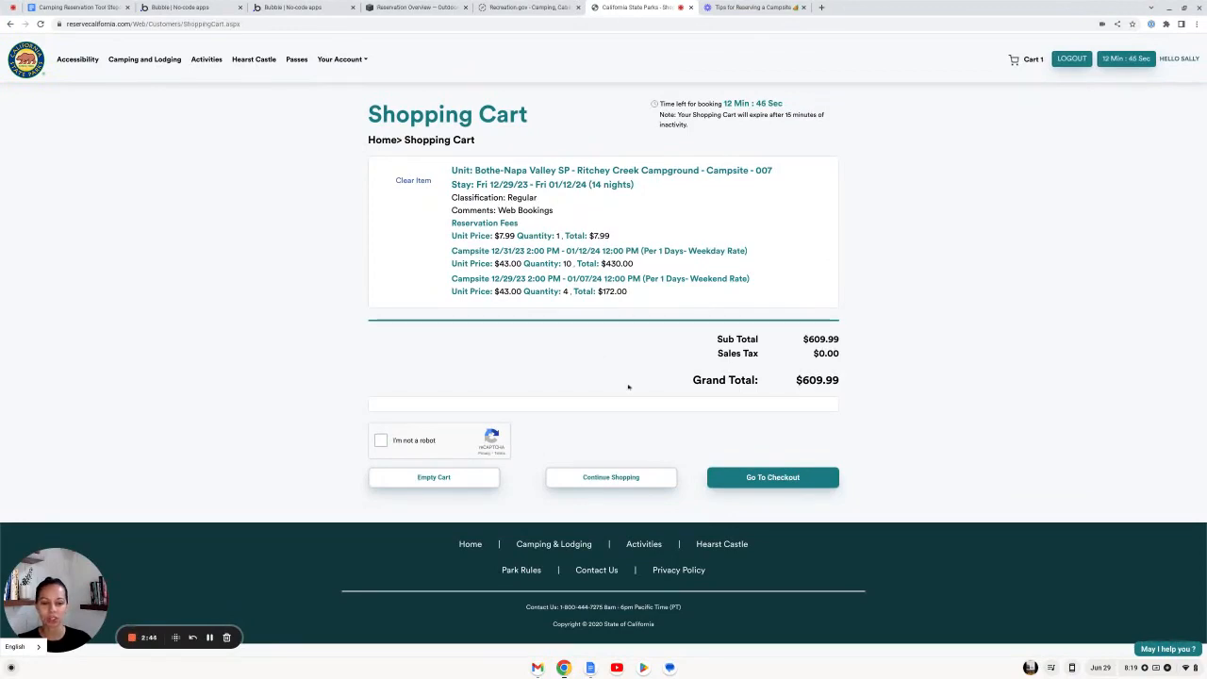
left_click(759, 481)
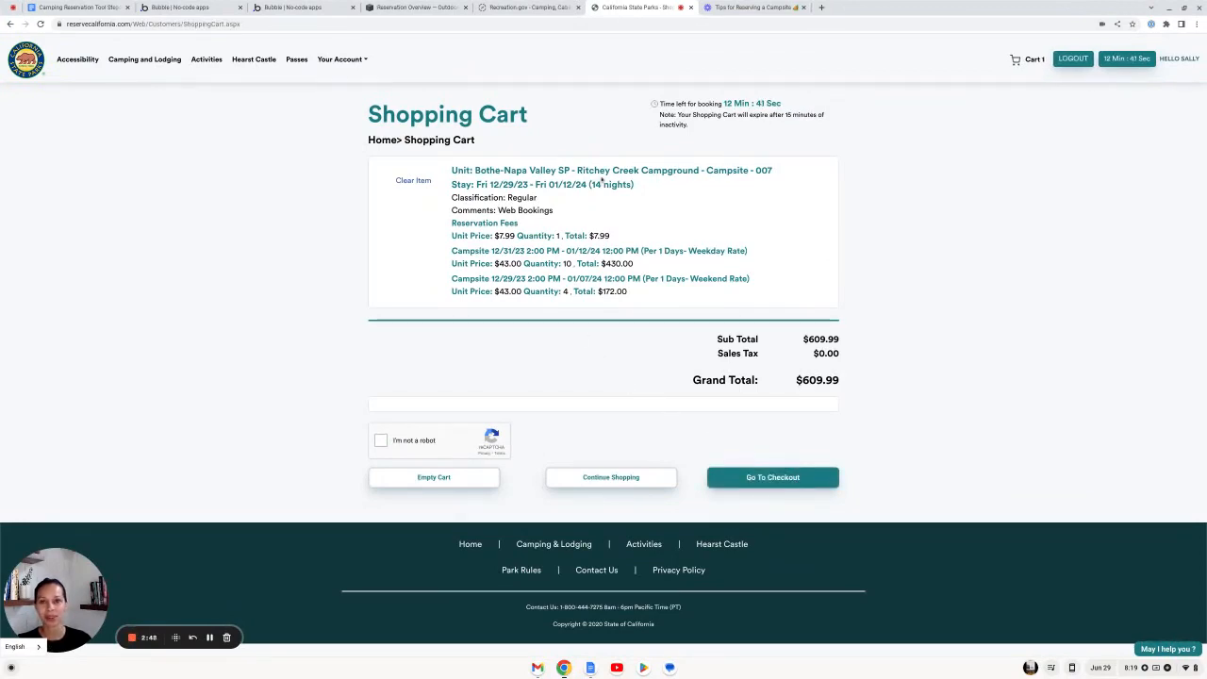
Step: Return to the Early Bird calculator and review the 6/29, 7/11 and 7/29/2023 booking dates
left_click(302, 8)
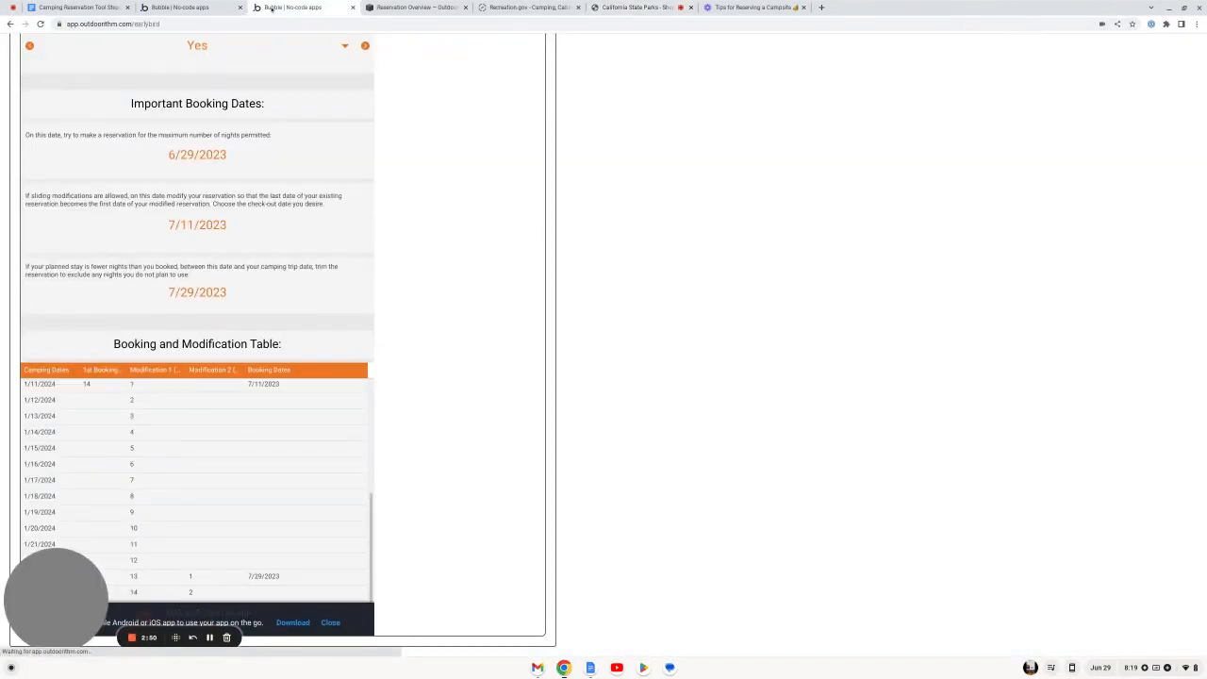
scroll(427, 288, "up", 3)
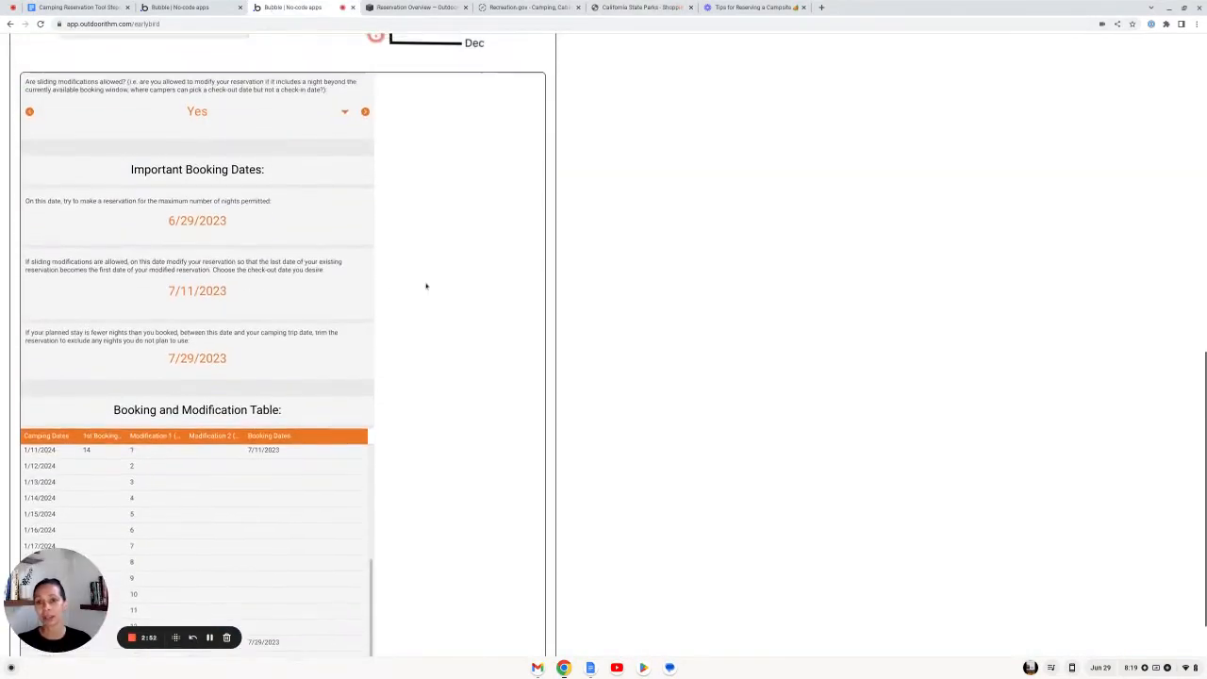
scroll(428, 287, "up", 3)
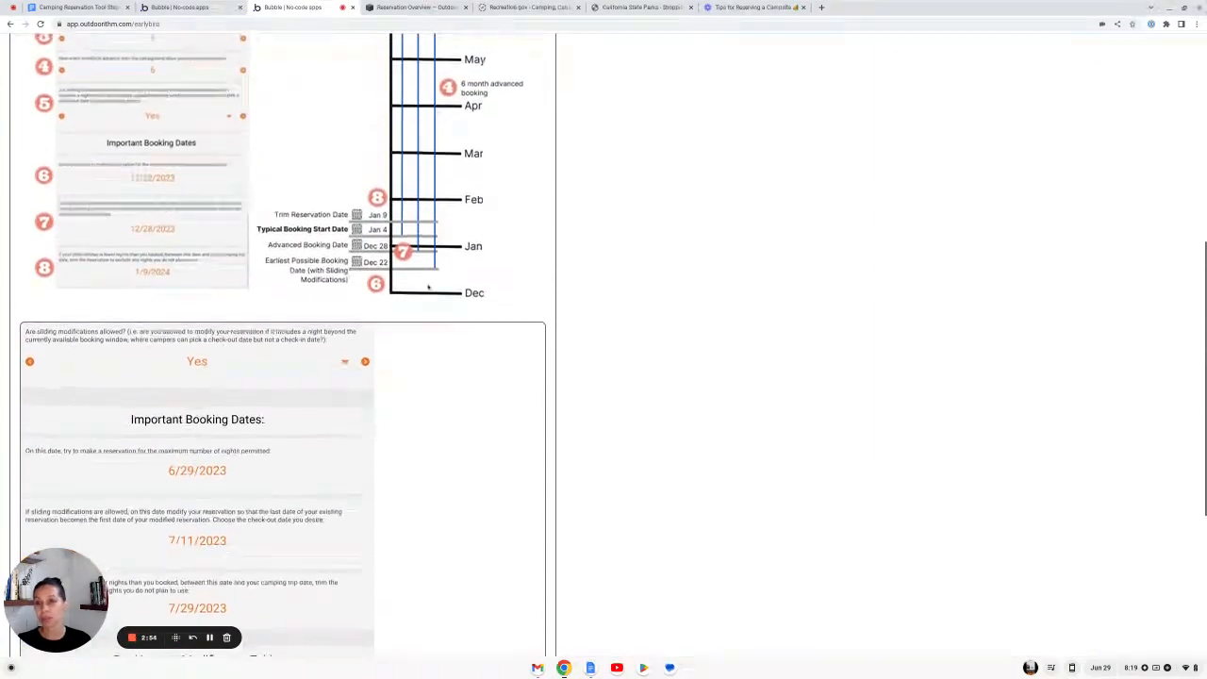
scroll(427, 287, "up", 4)
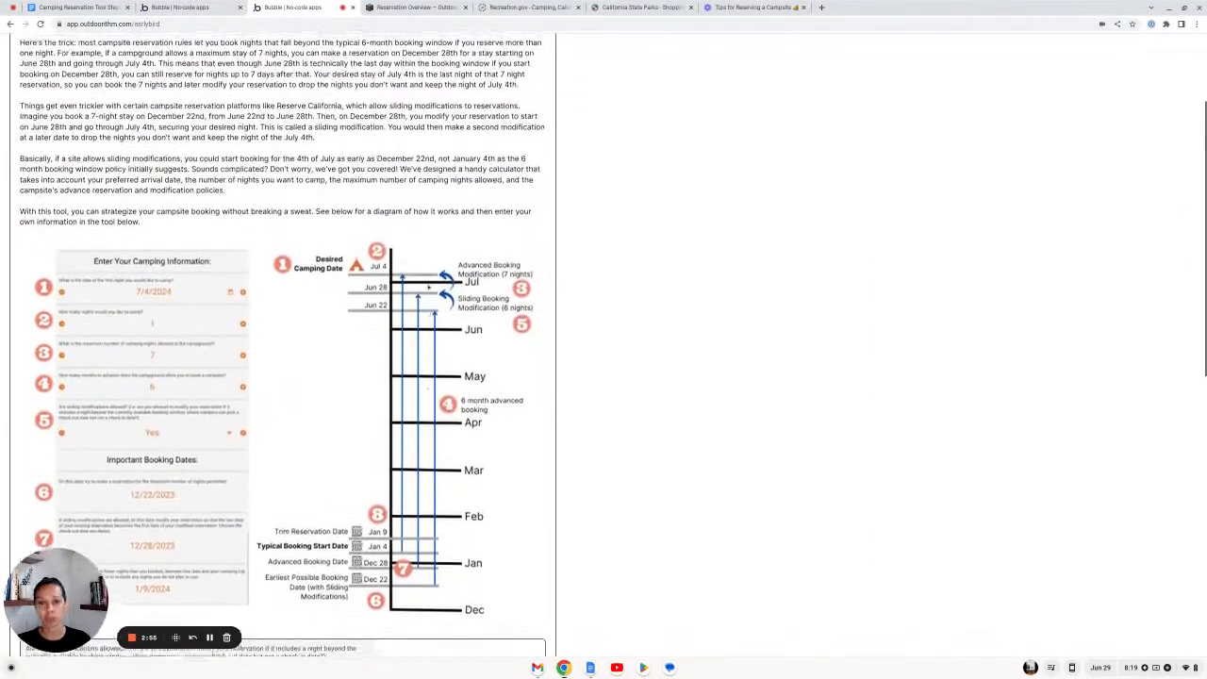
scroll(427, 287, "down", 5)
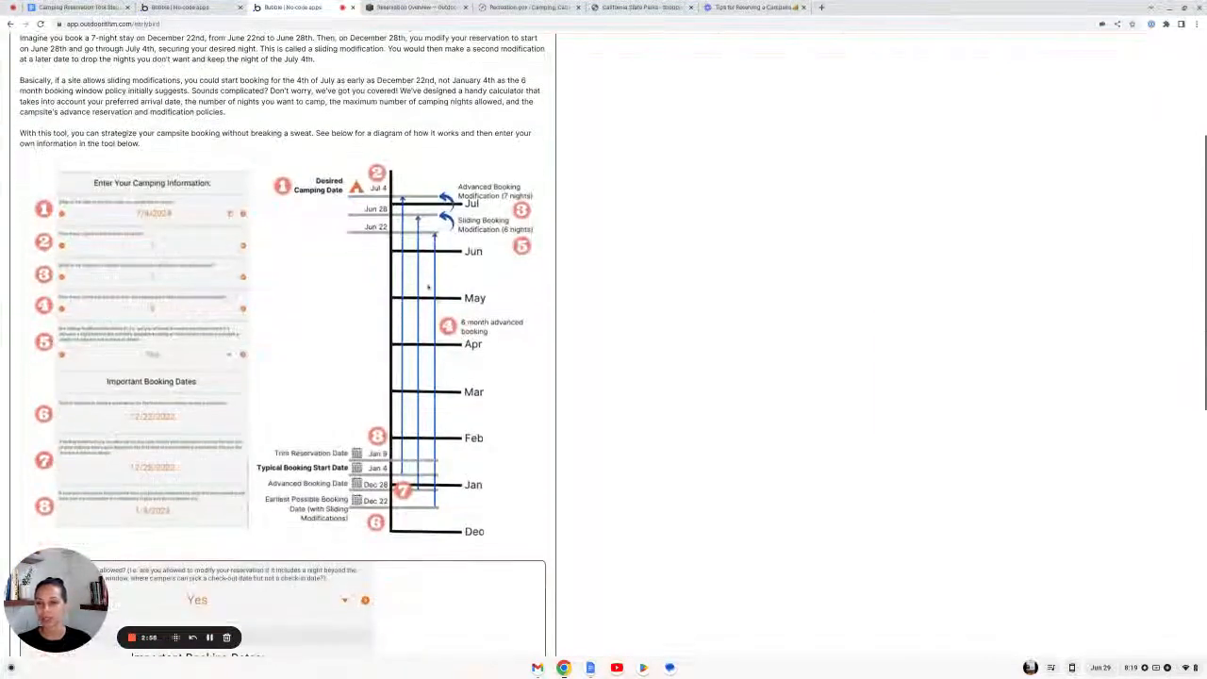
scroll(427, 287, "down", 3)
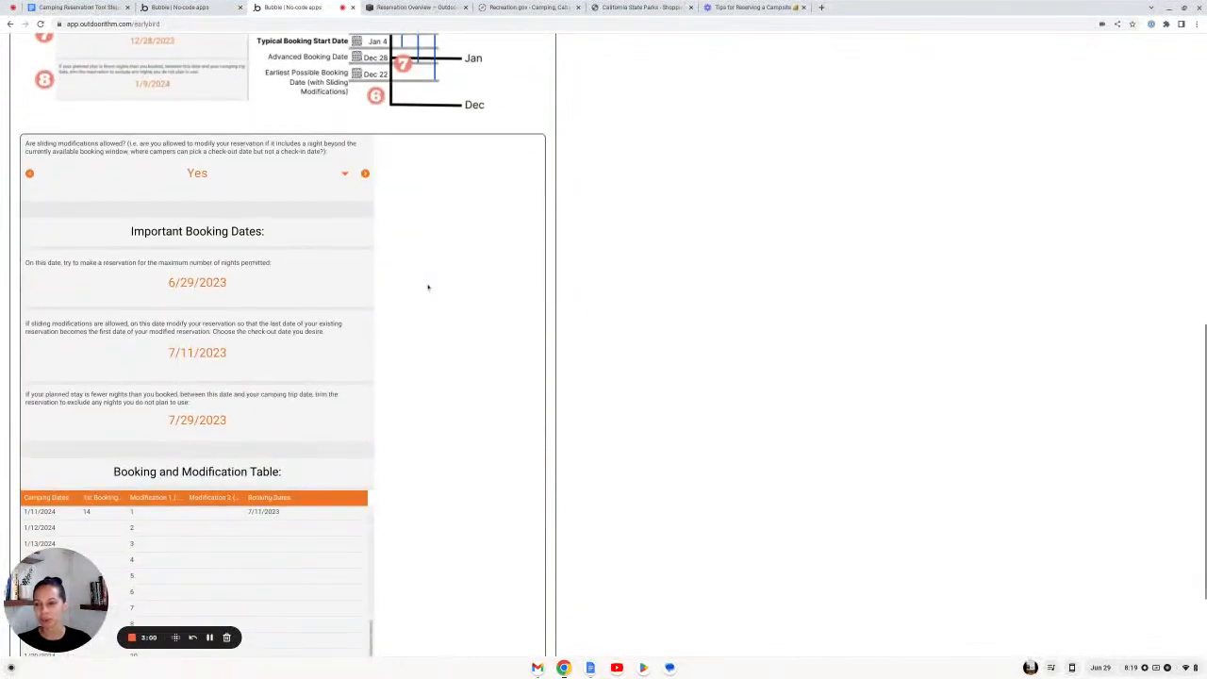